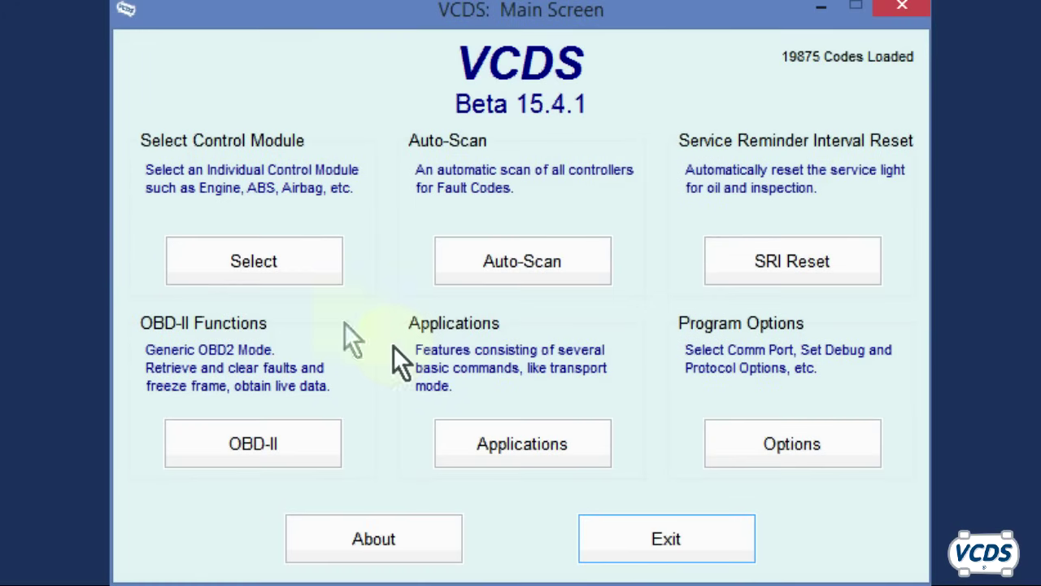
Step: Open 61-Battery Regul. coding and select battery item 000 915 105 DL to see its current coding
left_click(293, 266)
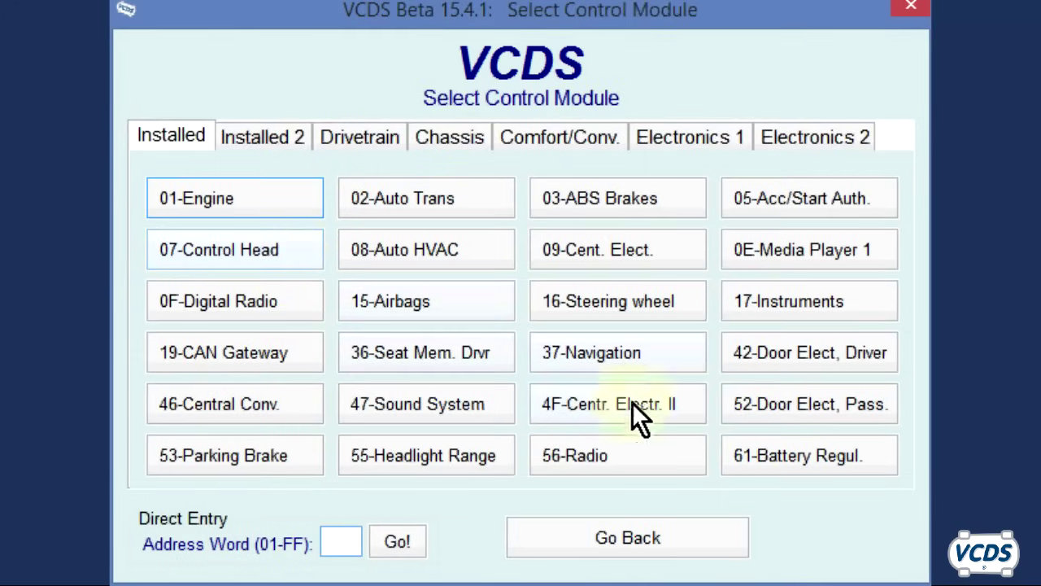
left_click(737, 452)
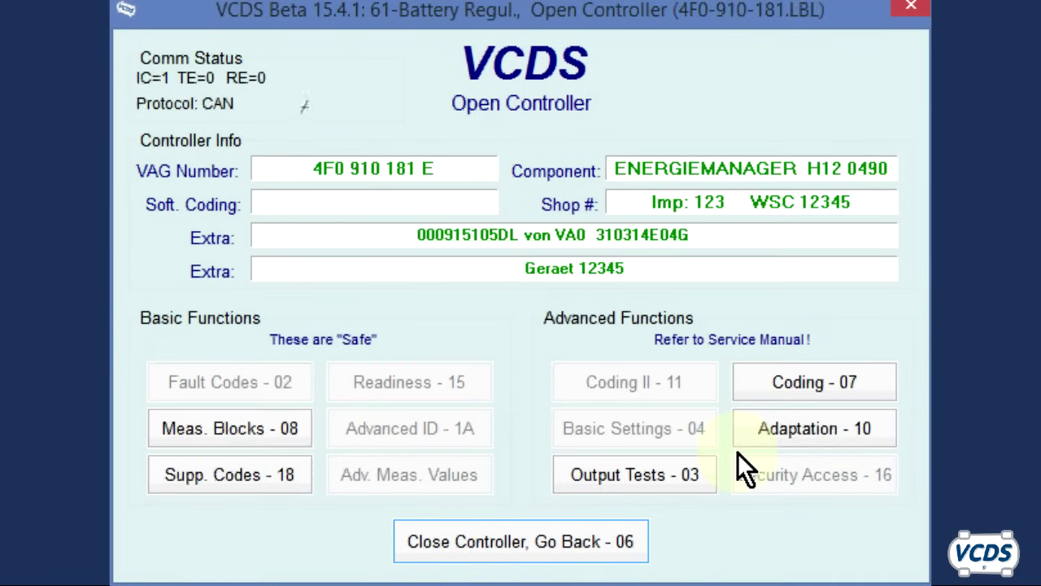
left_click(849, 390)
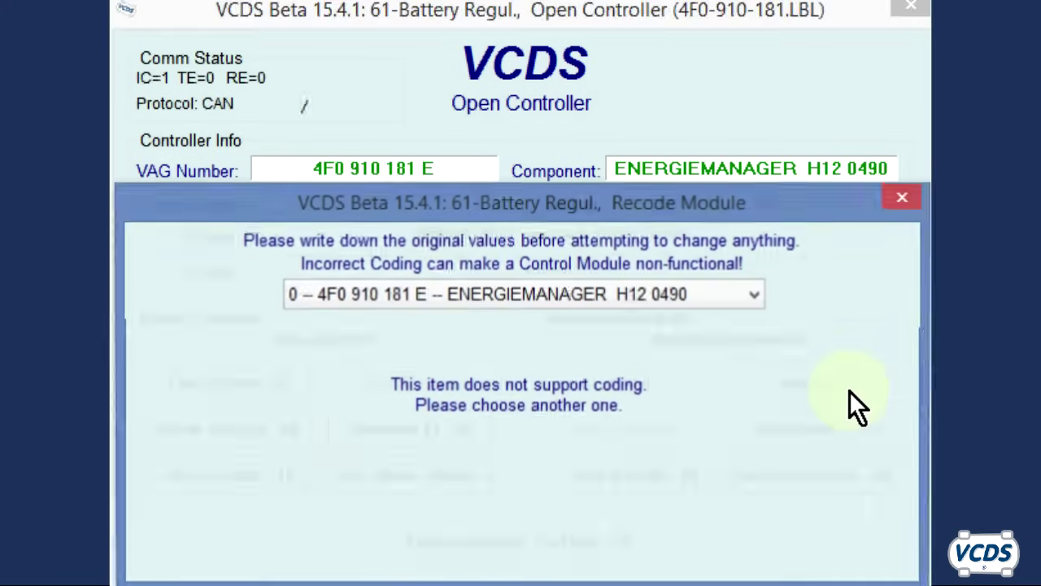
left_click(756, 290)
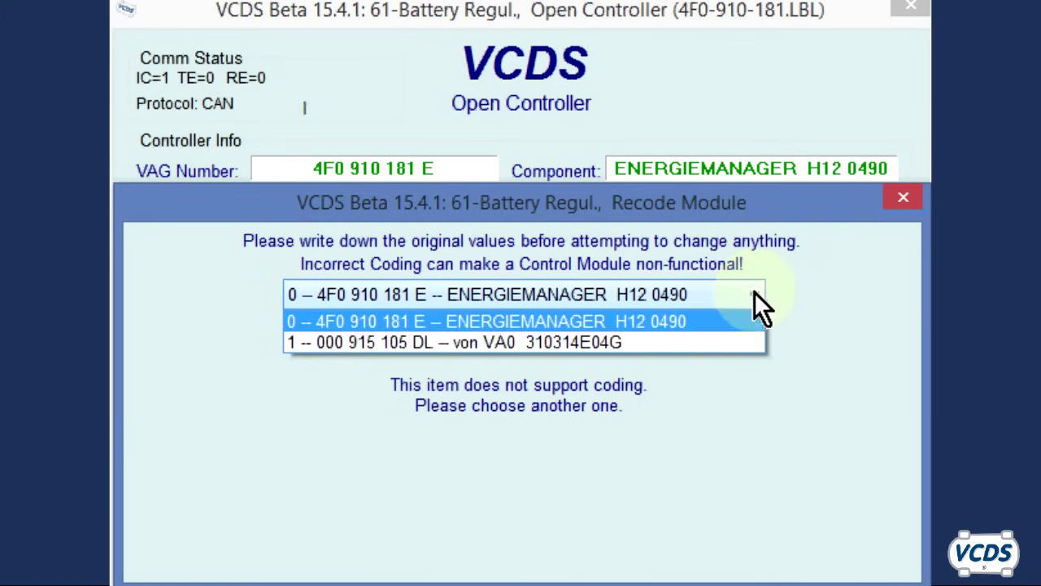
left_click(692, 335)
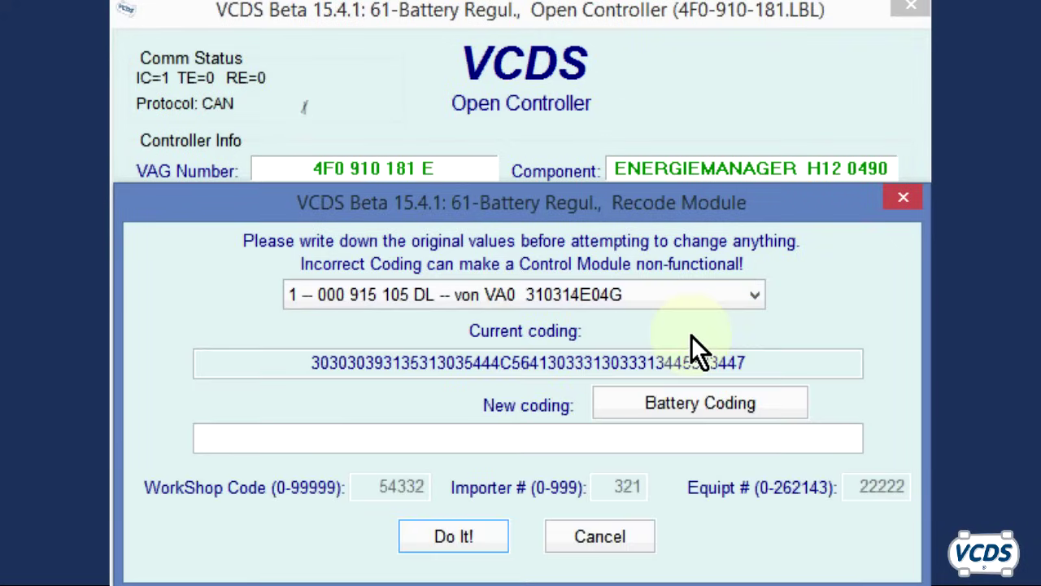
Step: Change the battery part number to 000915105DK and serial to 020627R0Z5, then apply to the coding
left_click(688, 404)
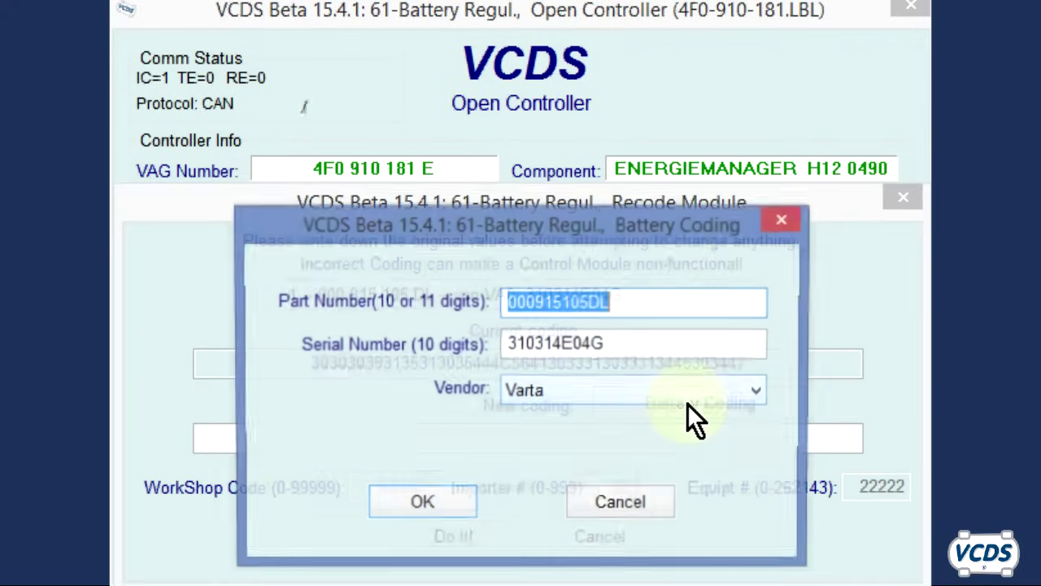
left_click(716, 302)
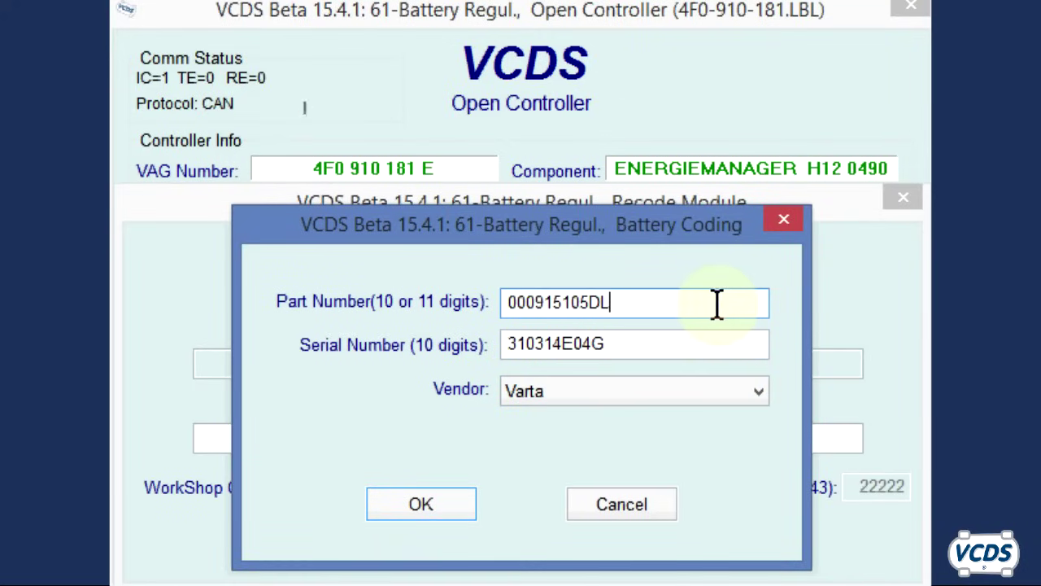
key("BackSpace")
type("K")
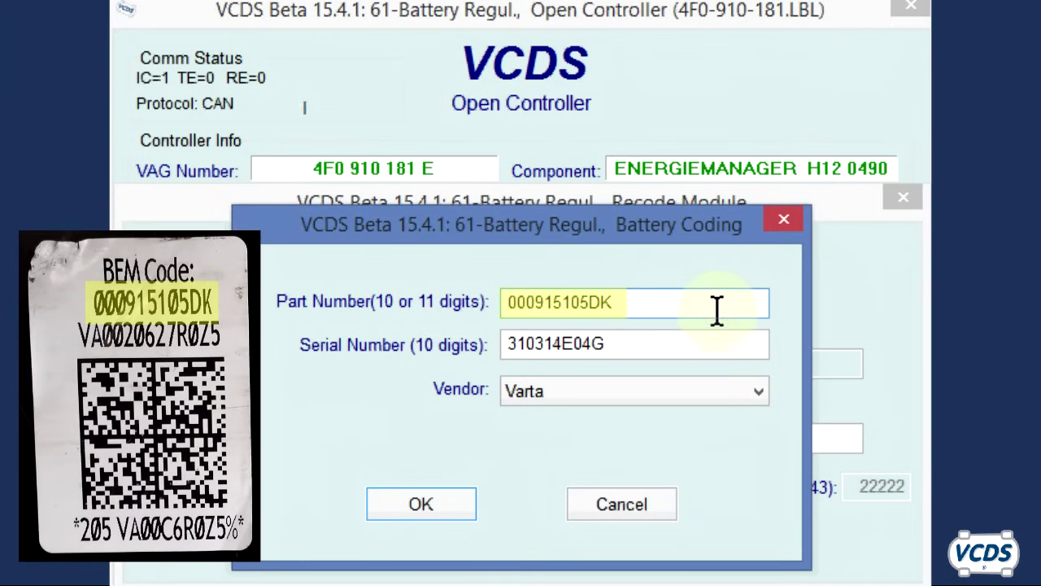
left_click(699, 348)
key("BackSpace")
key("BackSpace")
key("BackSpace")
key("BackSpace")
key("BackSpace")
key("BackSpace")
key("BackSpace")
key("BackSpace")
key("BackSpace")
key("BackSpace")
type("020627R")
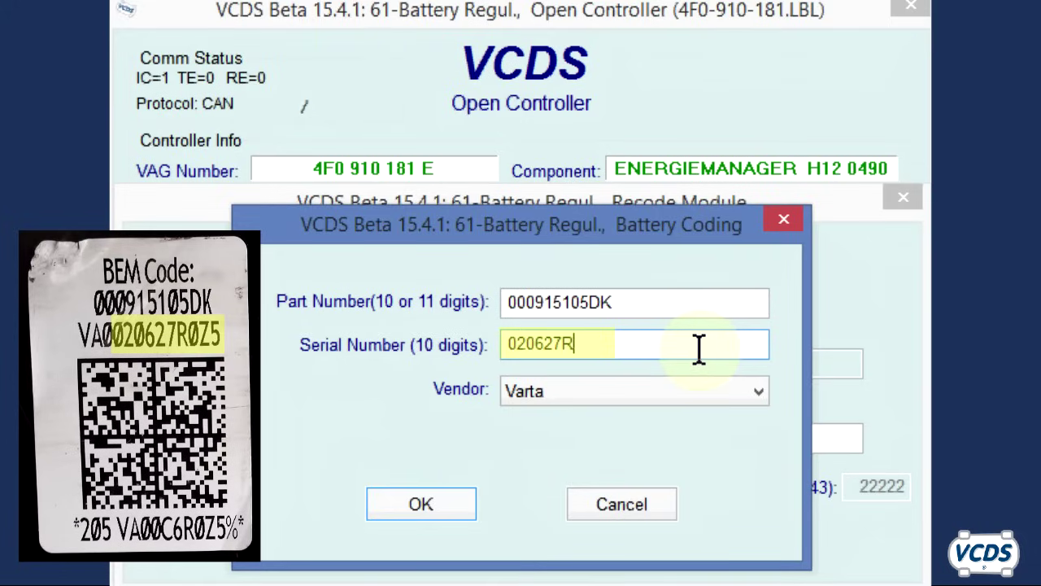
type("0Z5")
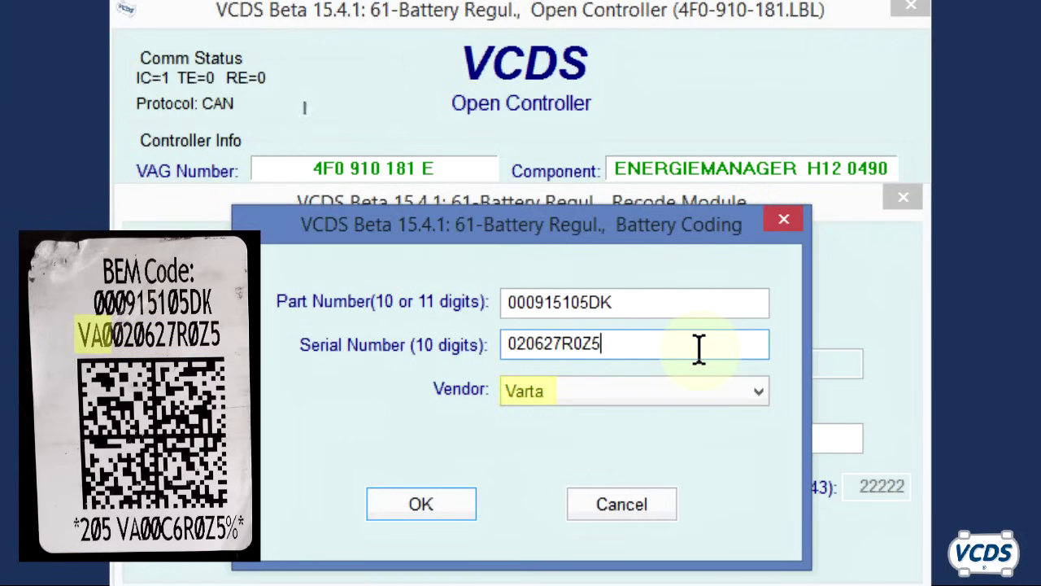
left_click(438, 496)
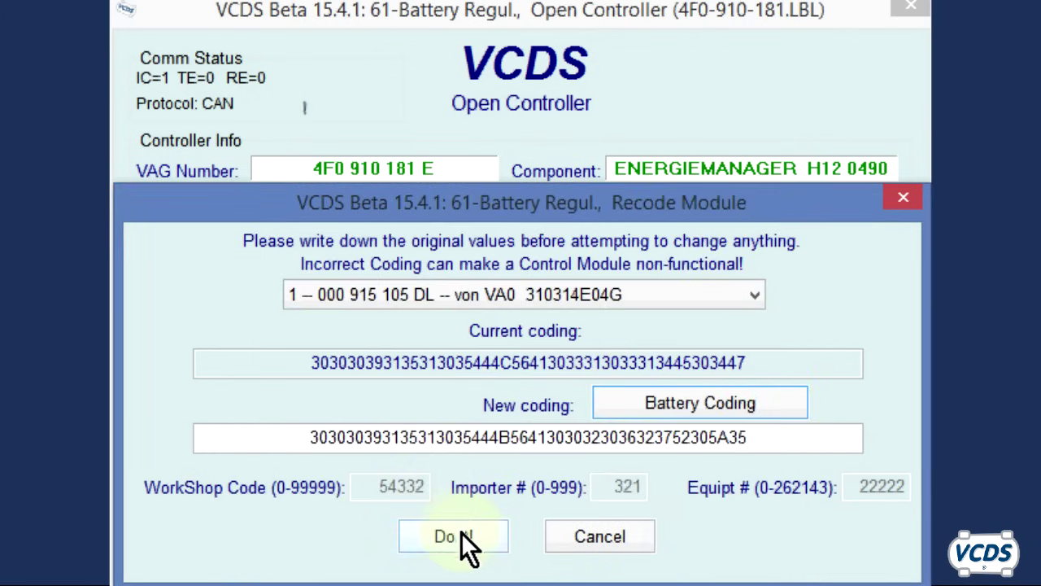
Step: Write the new battery coding to the module, acknowledge it, and close the controller
left_click(466, 535)
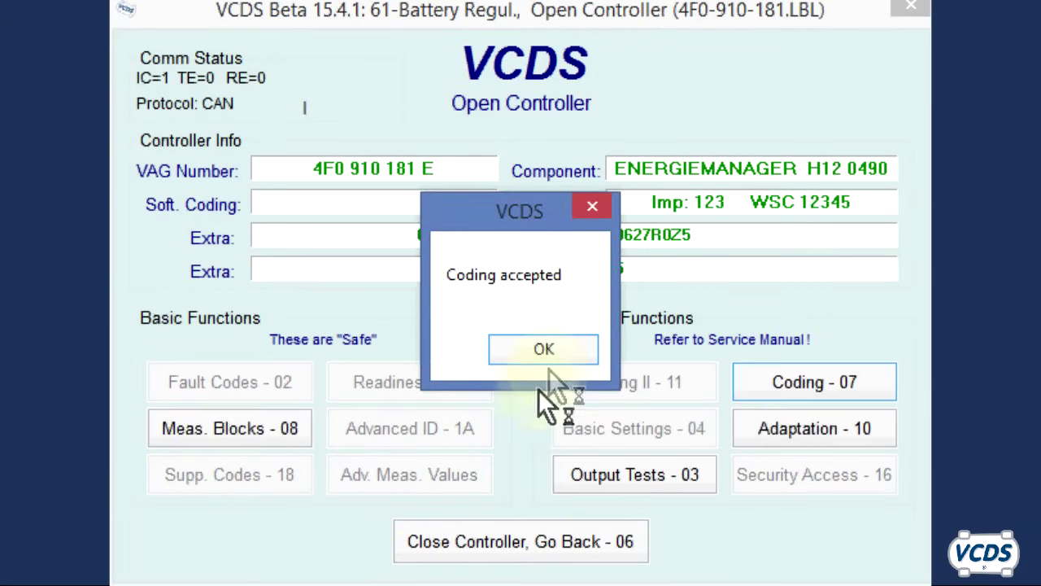
left_click(551, 361)
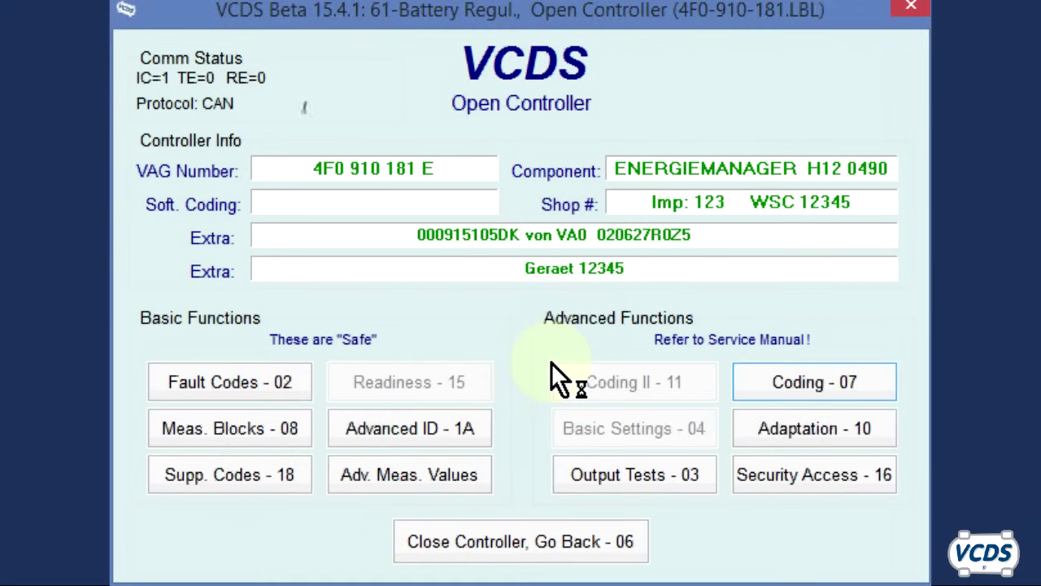
left_click(581, 543)
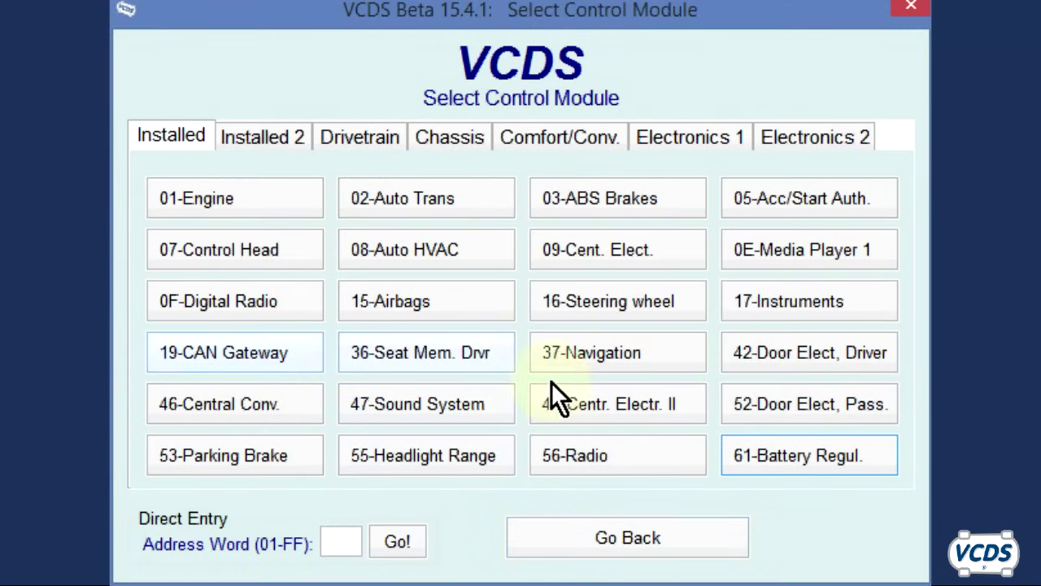
Step: Reopen 61-Battery Regul. coding to verify it lists 000915105DK von VA0 020627R0Z5
left_click(775, 453)
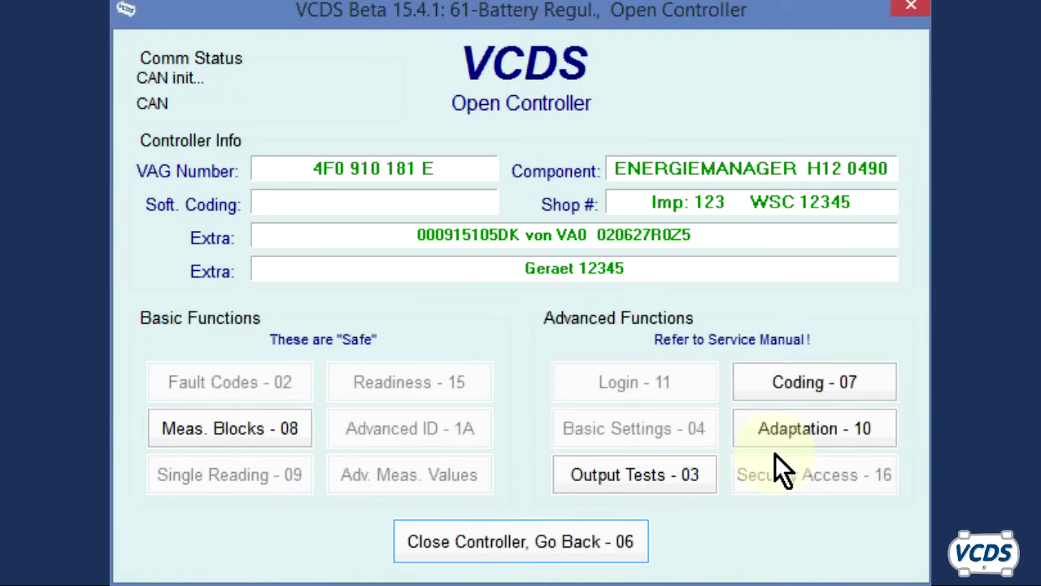
left_click(820, 382)
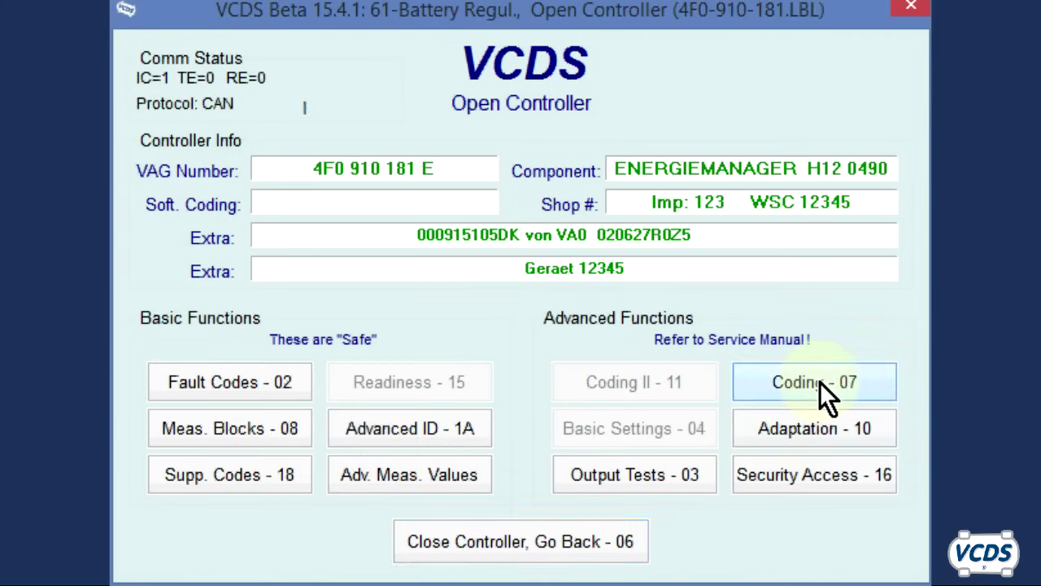
left_click(738, 294)
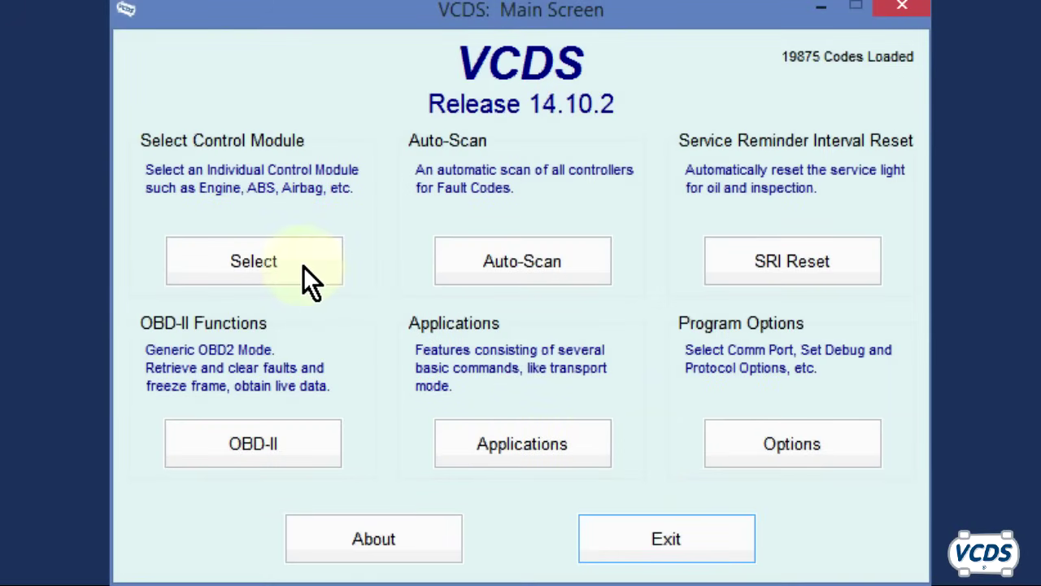
Step: Open the 19-CAN Gateway controller and its Long Adaptation - 0A dialog
left_click(302, 266)
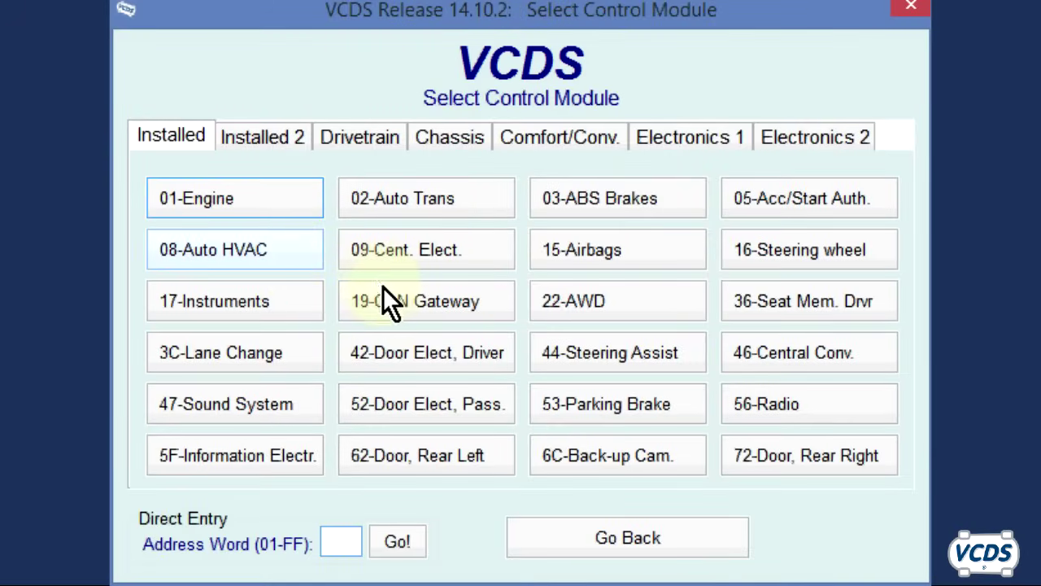
left_click(388, 301)
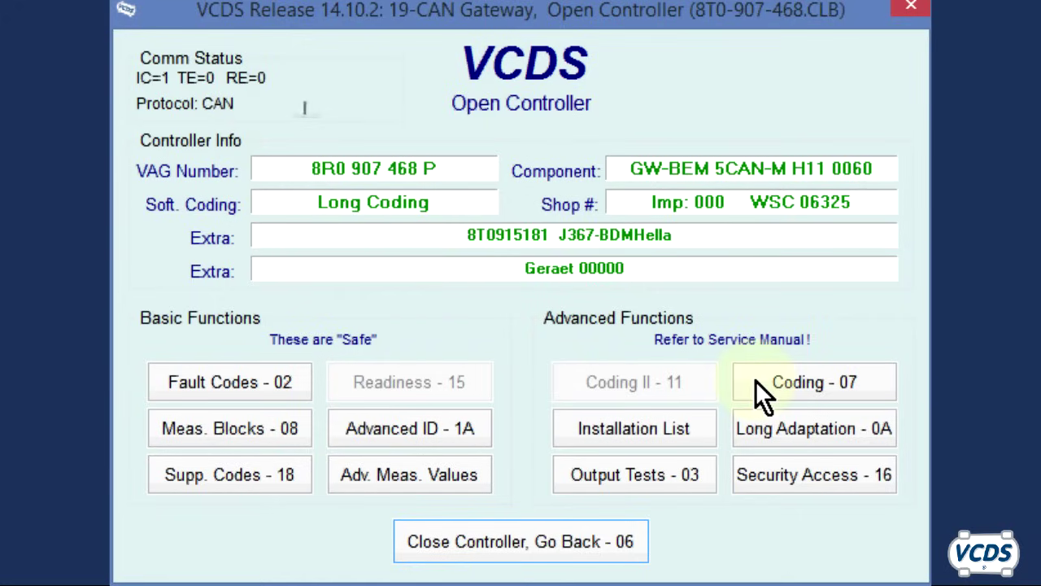
left_click(837, 435)
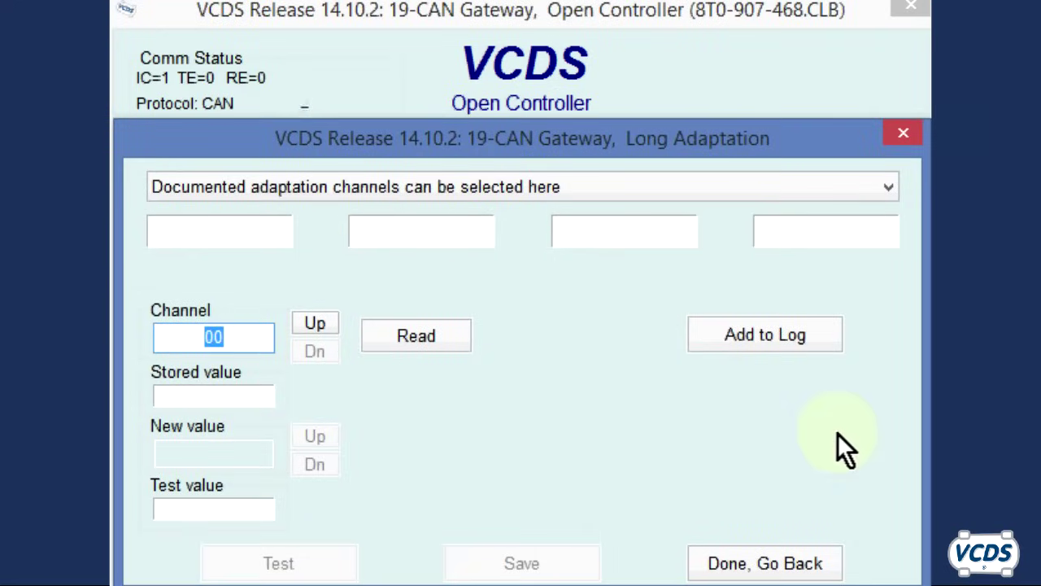
Step: Select adaptation channel 04 Battery Information/Replacement from the documented channels
left_click(614, 188)
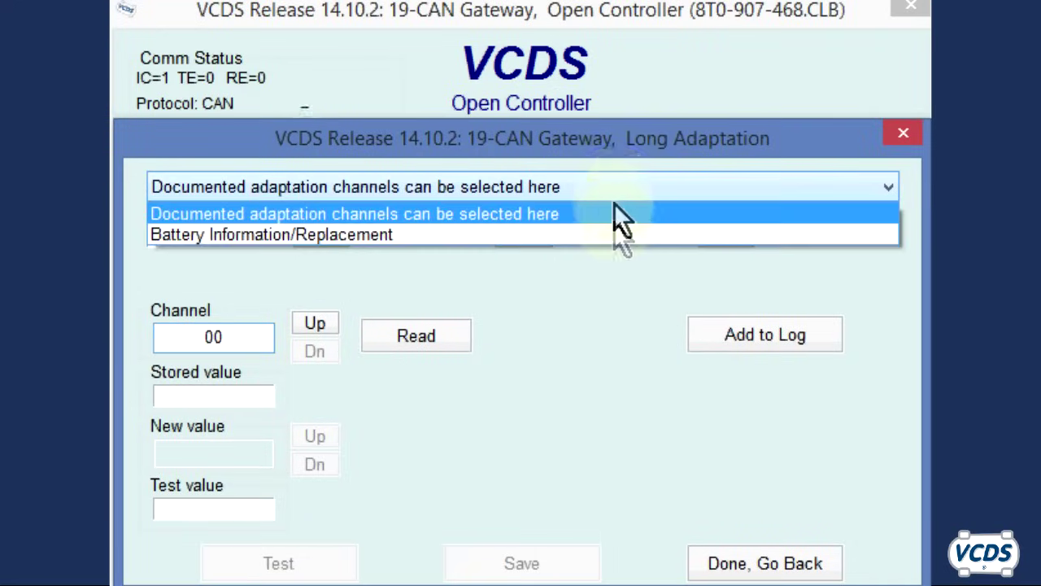
left_click(610, 233)
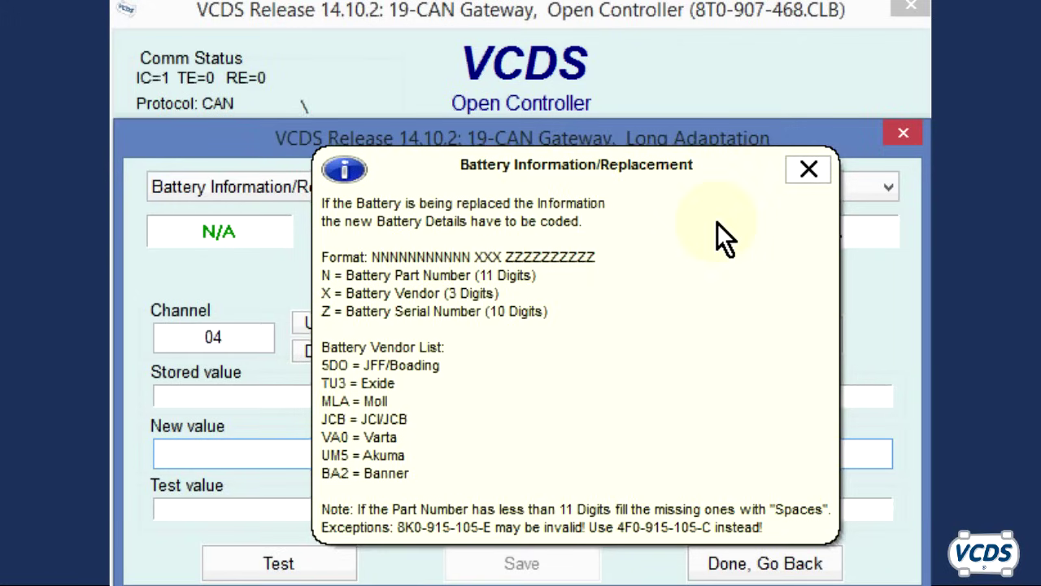
Step: Replace the channel 04 new value with '8K0915105F MLA 1404011H5O'
left_click(810, 169)
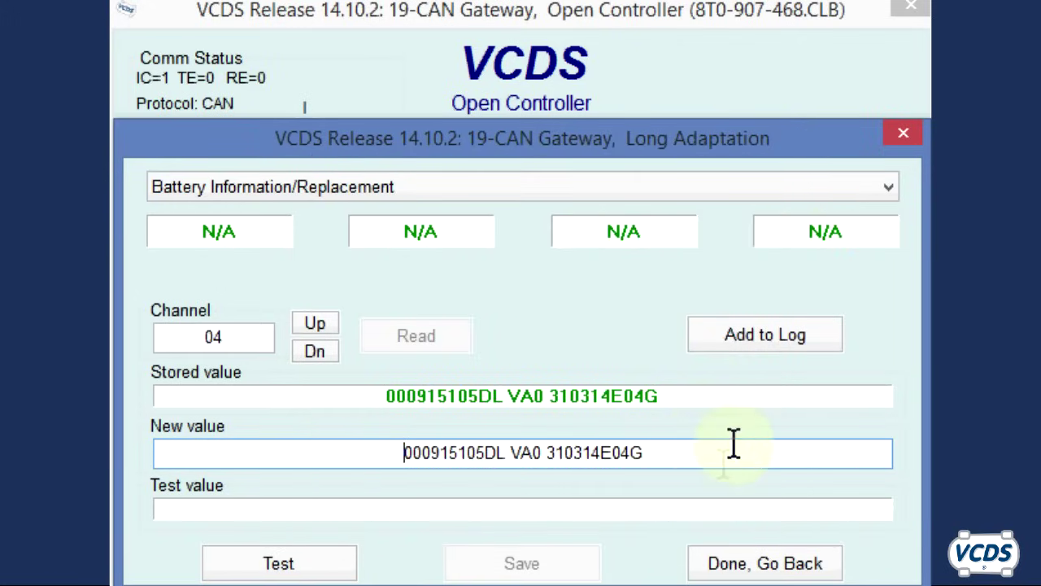
left_click(737, 446)
key("BackSpace")
key("BackSpace")
key("BackSpace")
key("BackSpace")
key("BackSpace")
key("BackSpace")
key("BackSpace")
key("BackSpace")
key("BackSpace")
key("BackSpace")
key("BackSpace")
key("BackSpace")
key("BackSpace")
key("BackSpace")
key("BackSpace")
key("BackSpace")
key("BackSpace")
key("BackSpace")
key("BackSpace")
key("BackSpace")
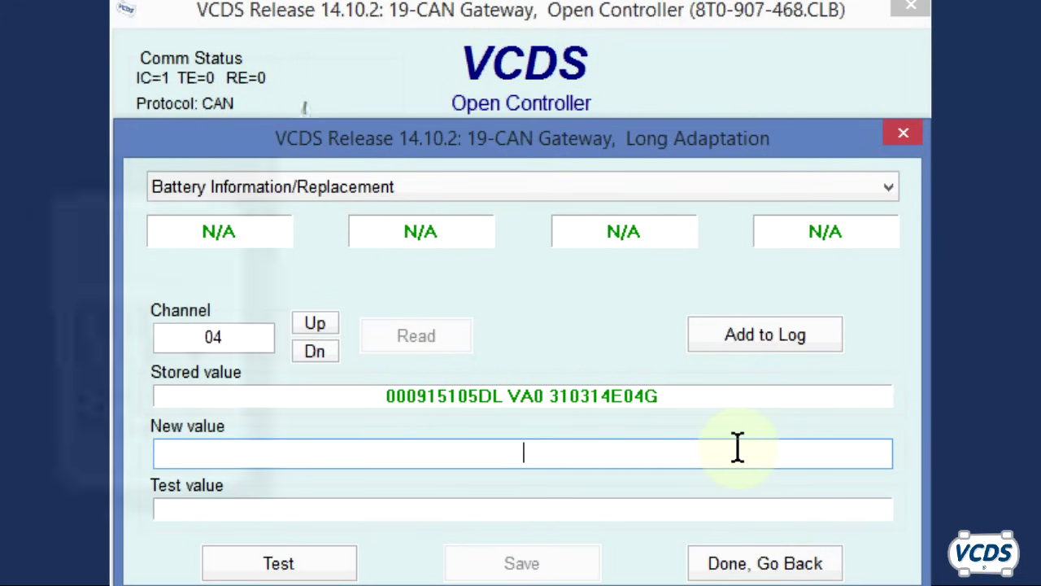
type("8K")
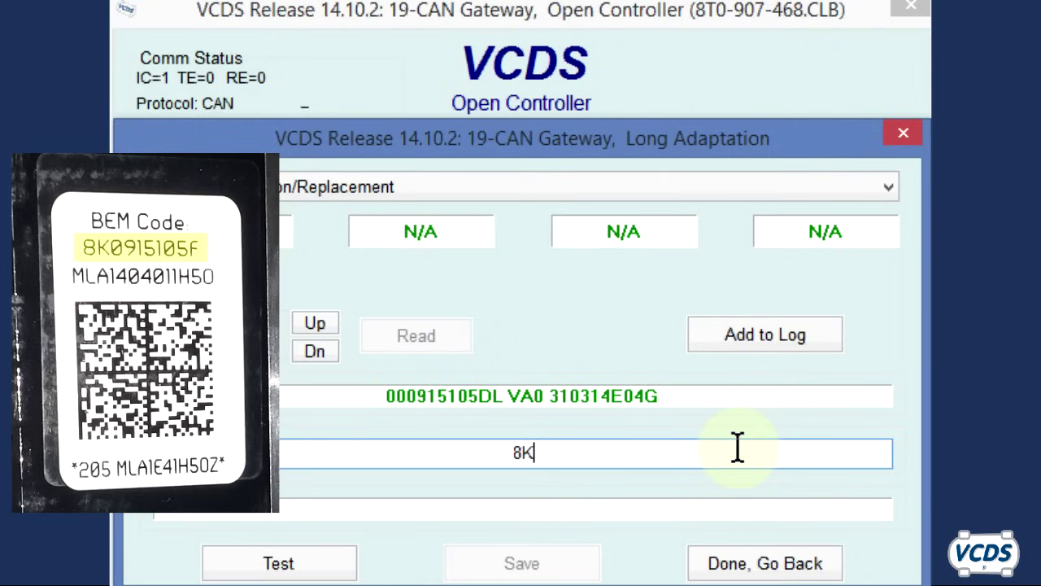
type("091")
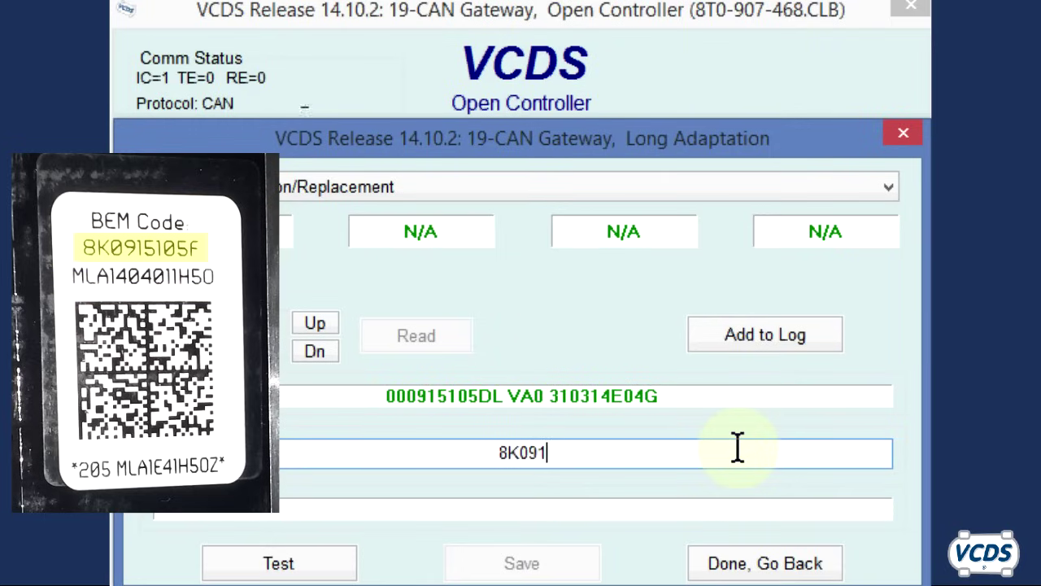
type("5105F ")
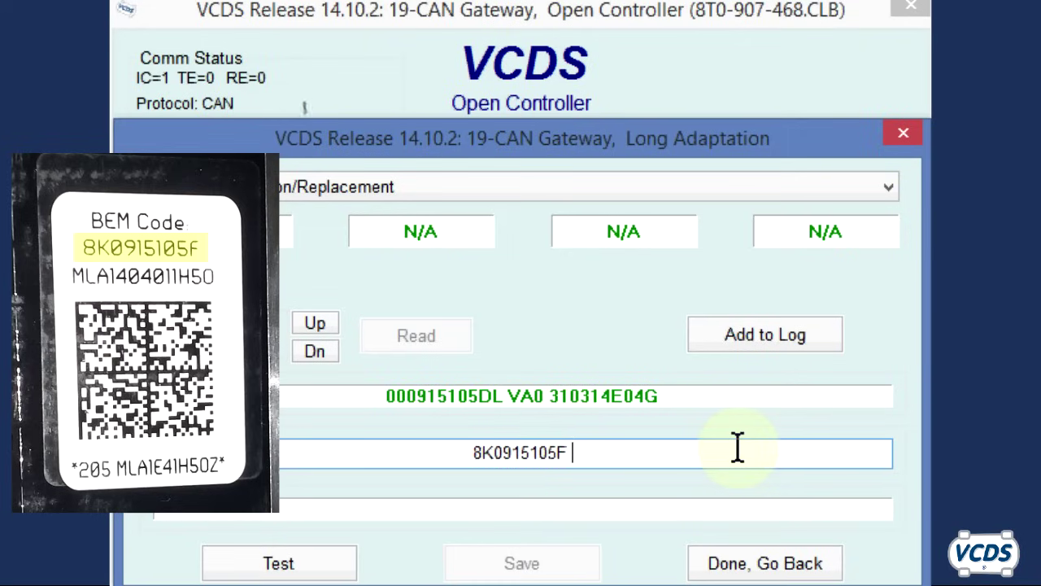
type(" MLA 1404011")
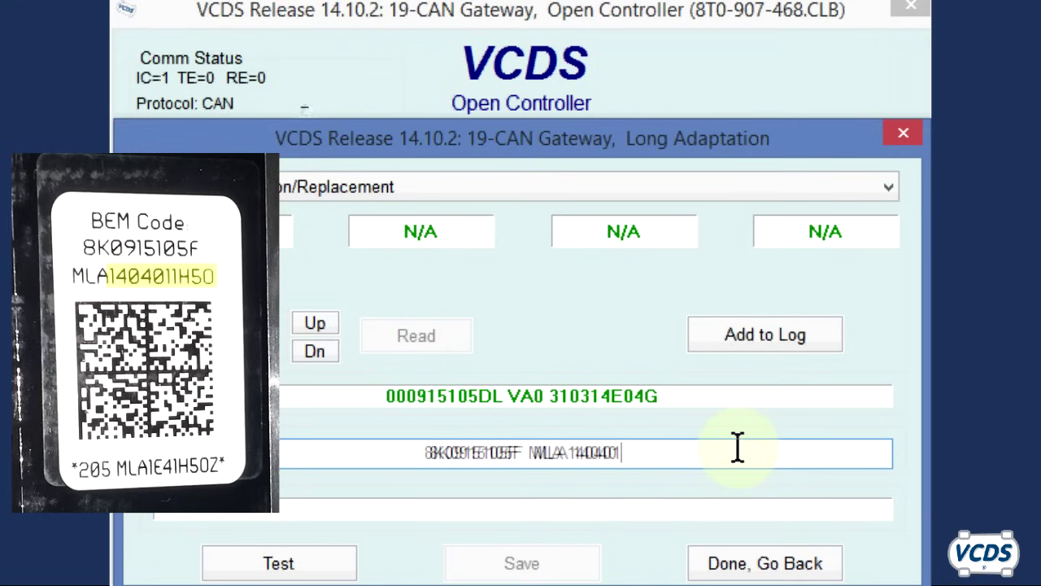
type("H")
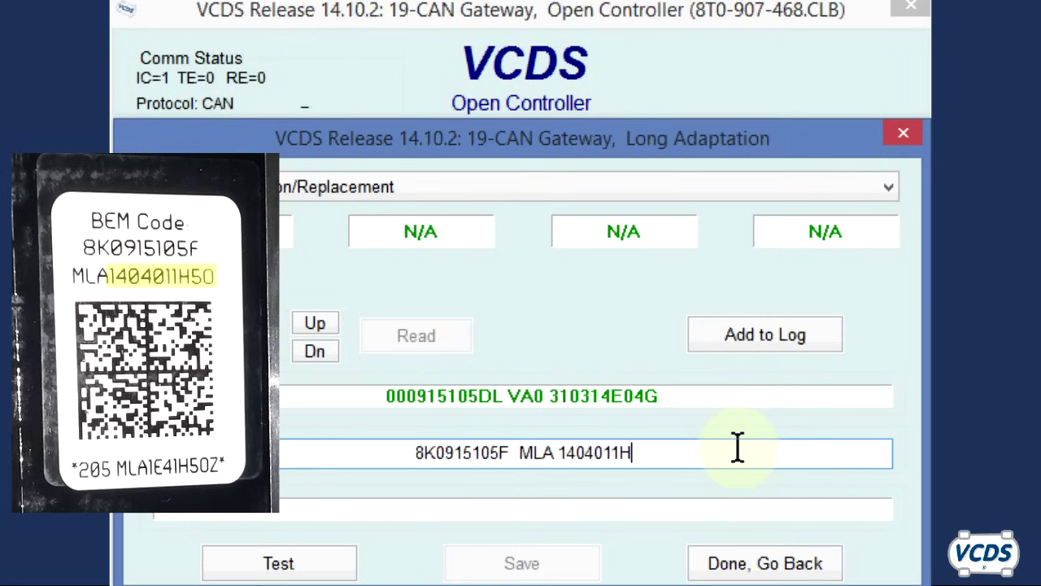
type("5O")
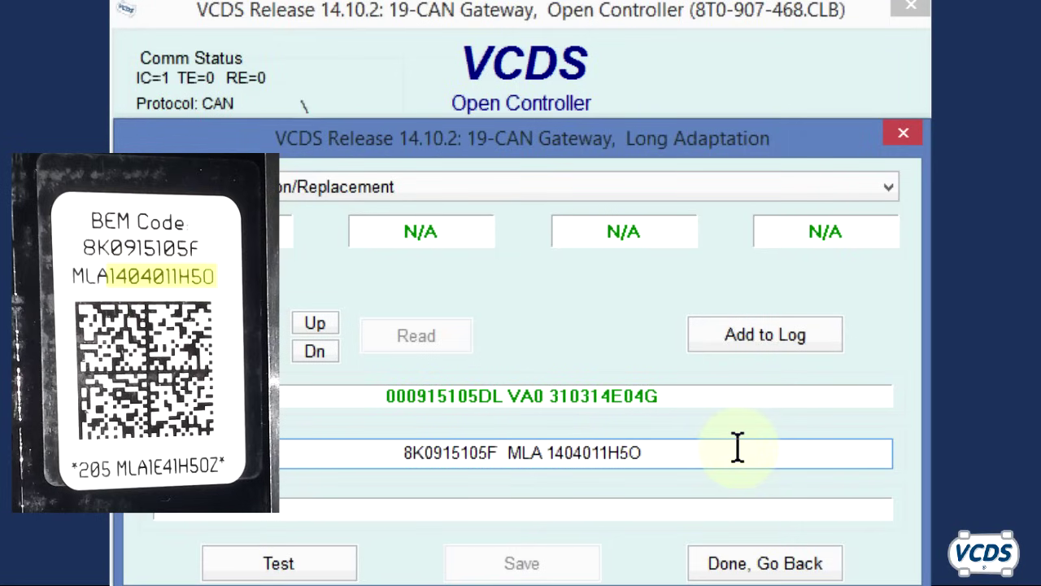
Step: Test and save the battery code, re-read it to verify, then close the gateway
left_click(331, 568)
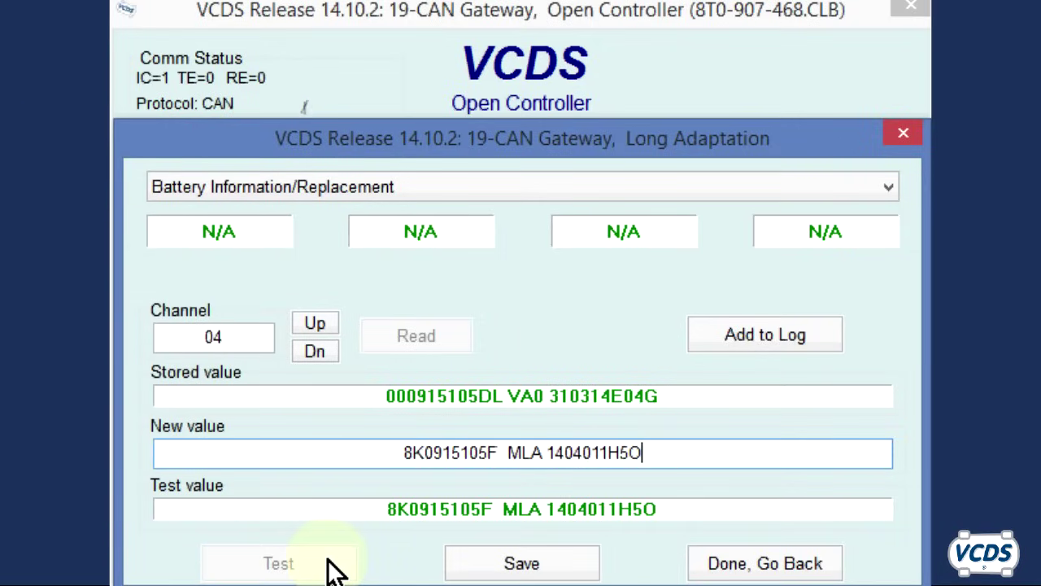
left_click(506, 564)
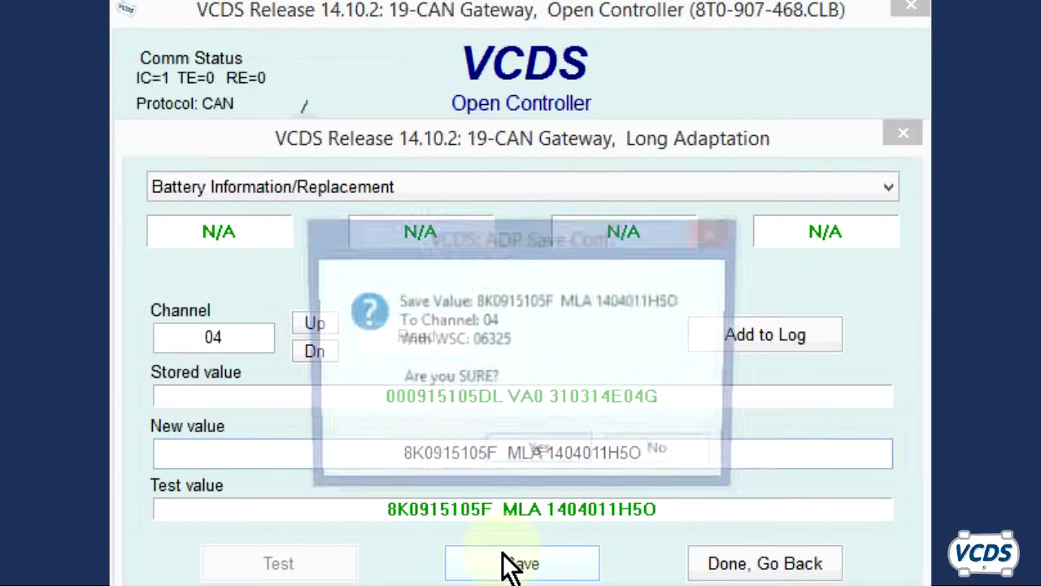
left_click(549, 448)
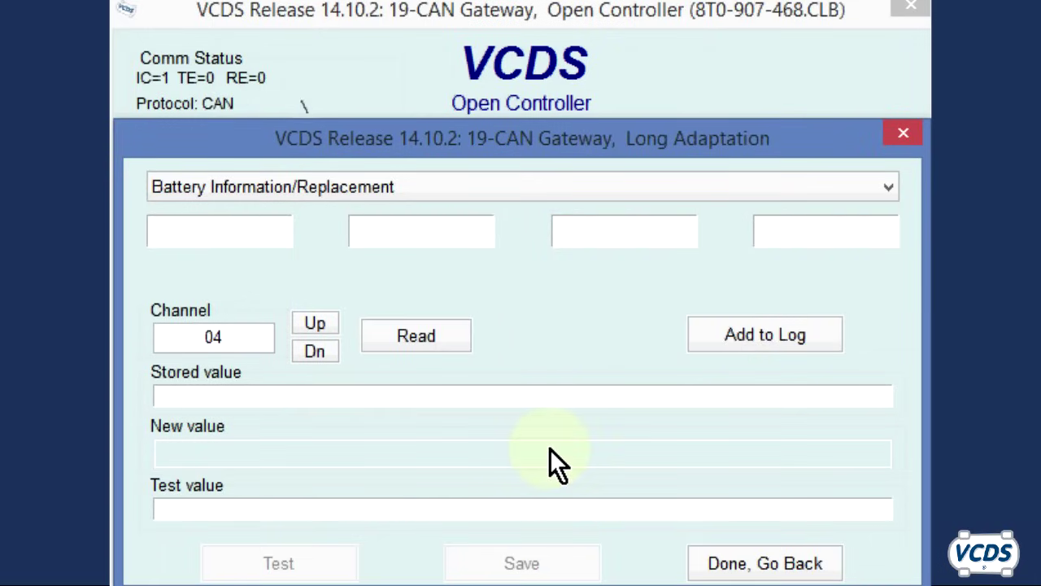
left_click(419, 337)
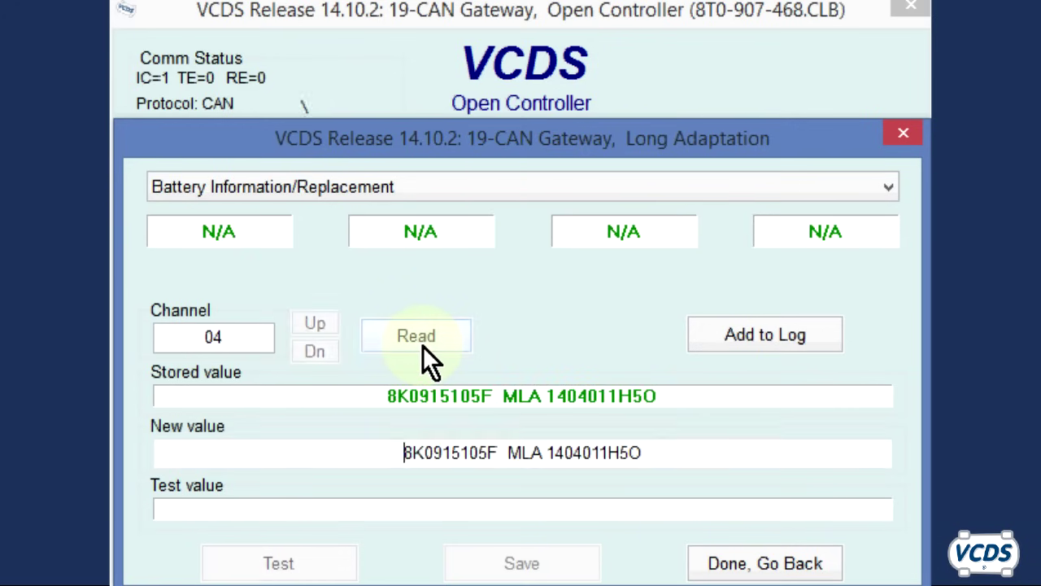
left_click(793, 562)
left_click(586, 547)
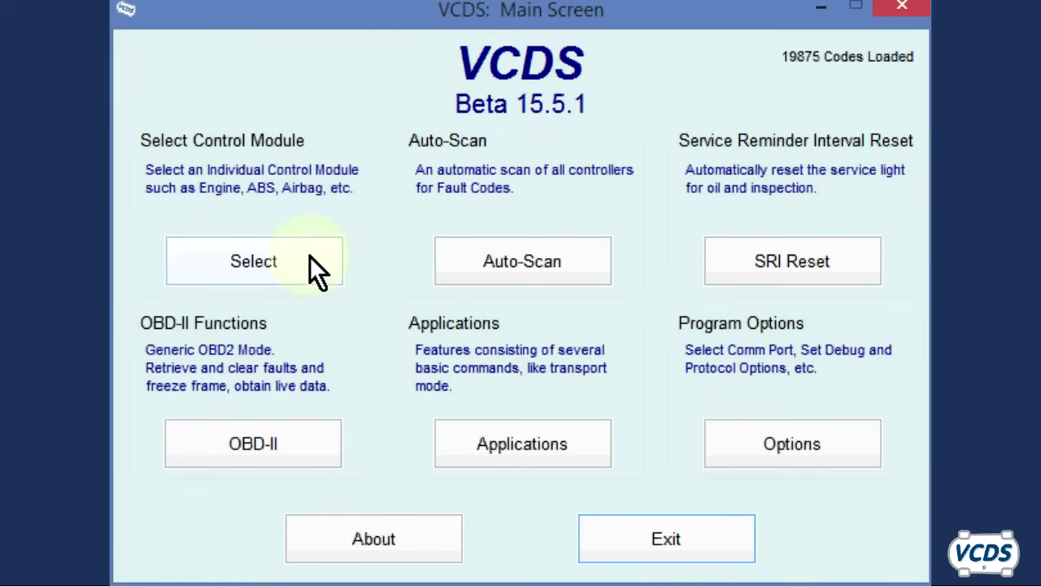
Step: Open the 19-CAN Gateway via UDS and list its Adaptation - 10 channels
left_click(309, 257)
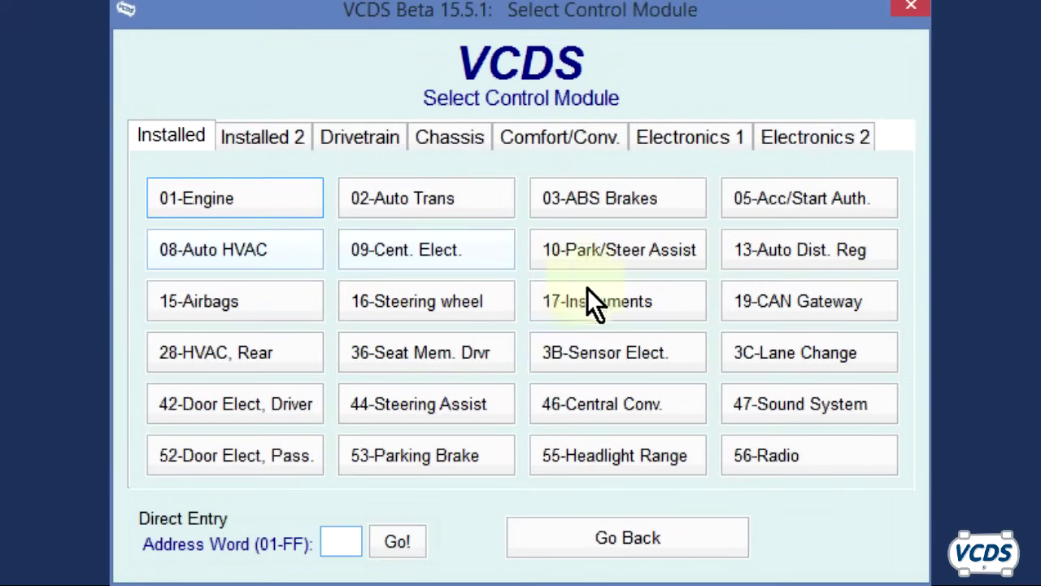
left_click(776, 287)
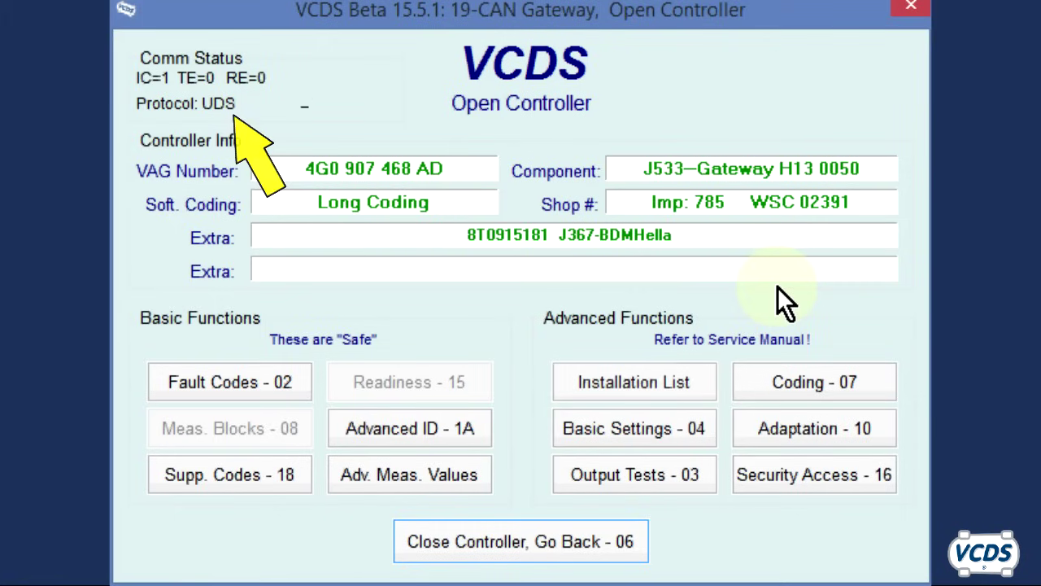
left_click(785, 426)
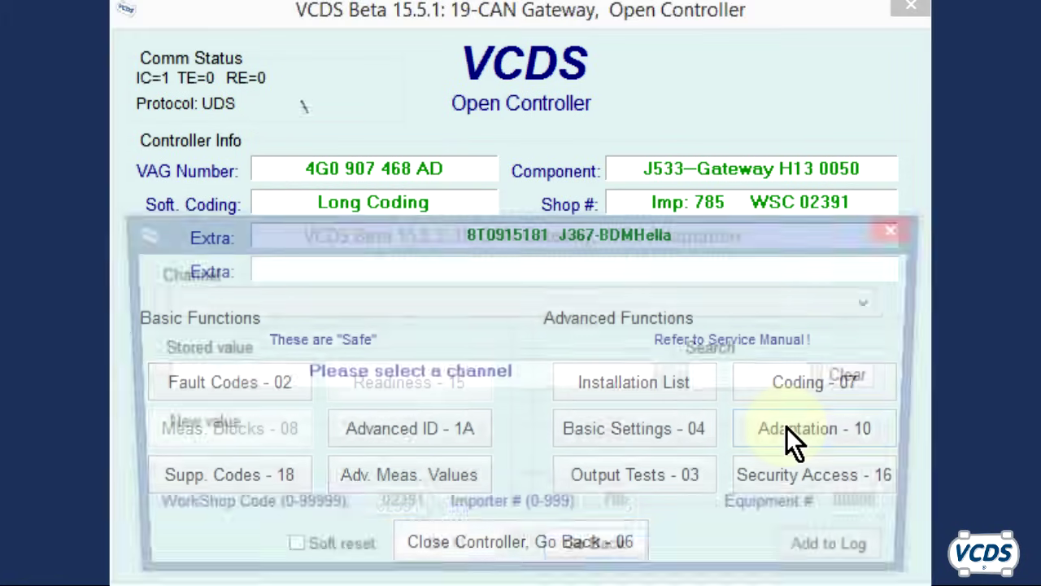
left_click(871, 308)
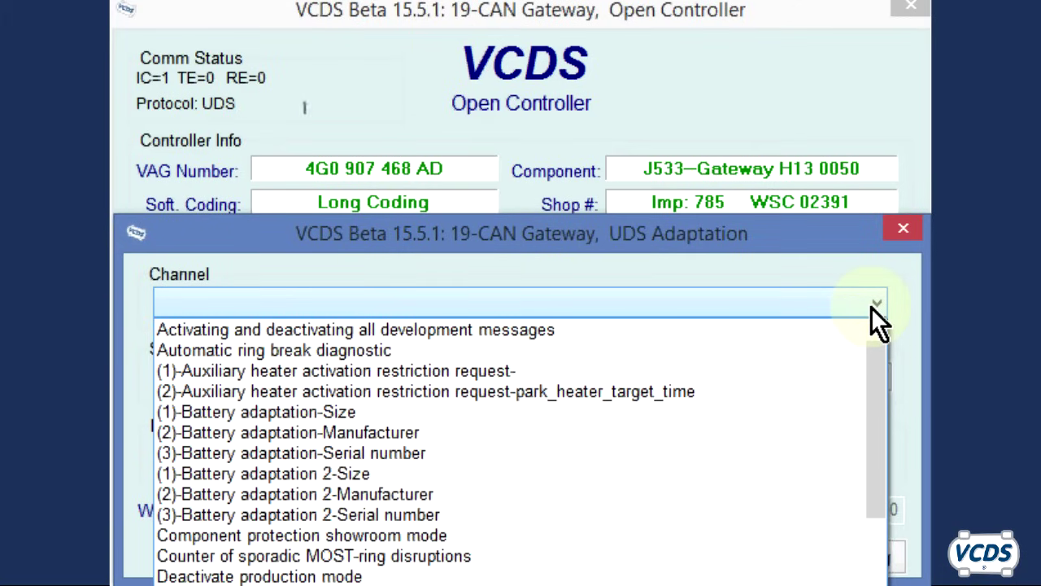
Step: Change the Battery adaptation-Size channel from 110 Ah to 92 Ah and confirm
left_click(666, 417)
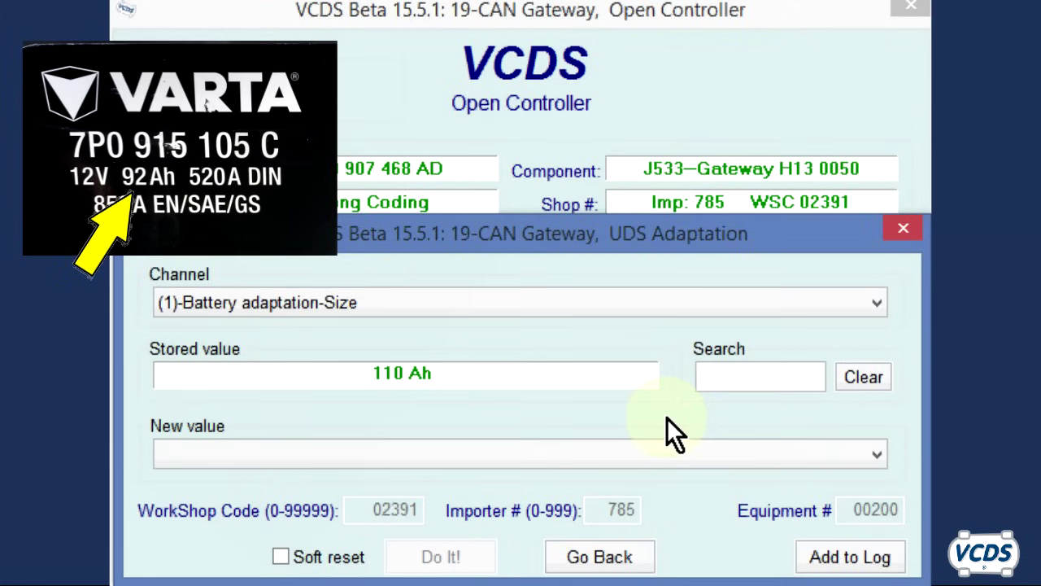
left_click(667, 451)
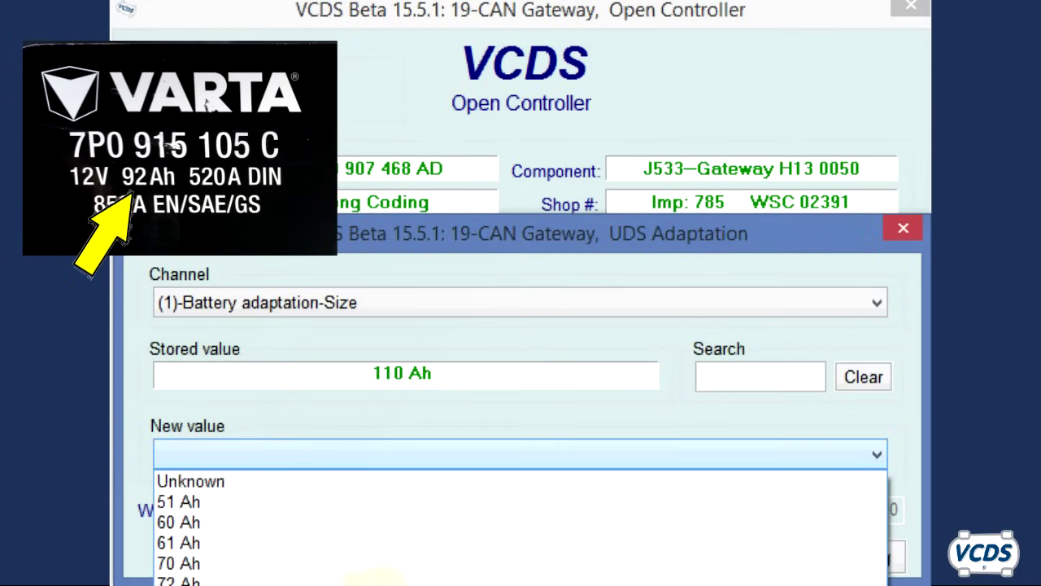
left_click(244, 581)
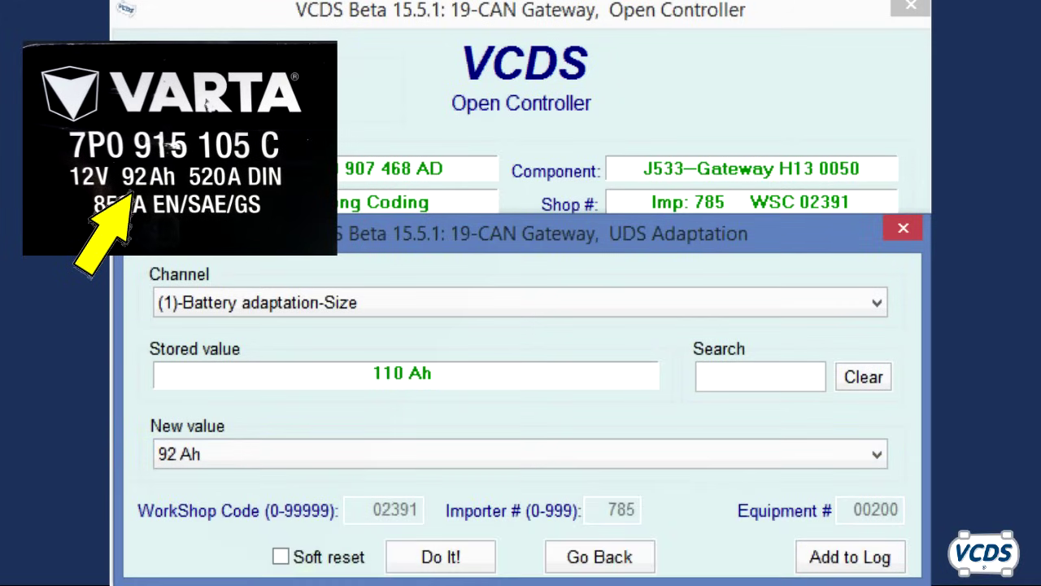
left_click(453, 567)
left_click(514, 492)
left_click(612, 473)
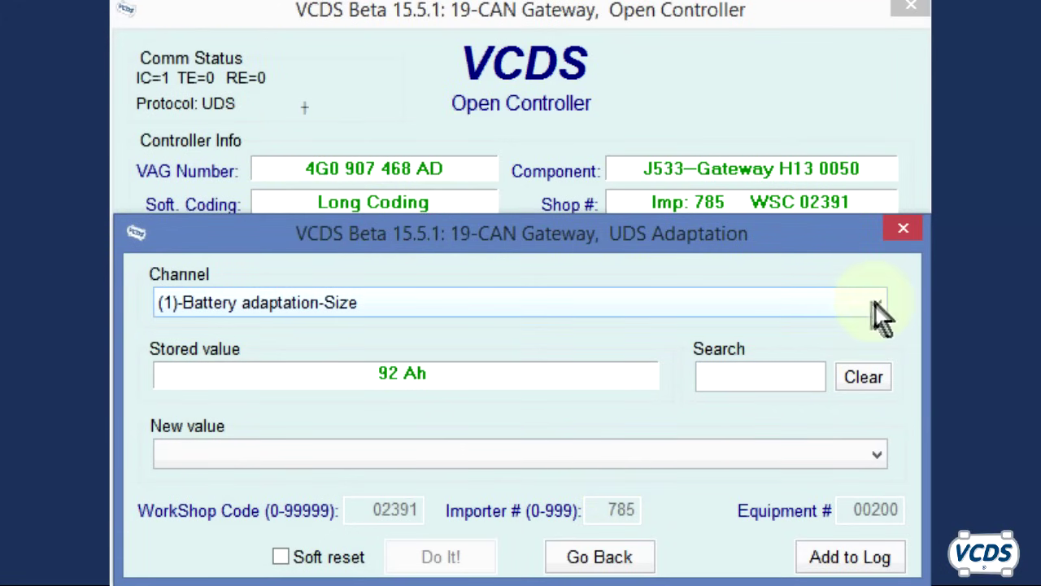
left_click(876, 302)
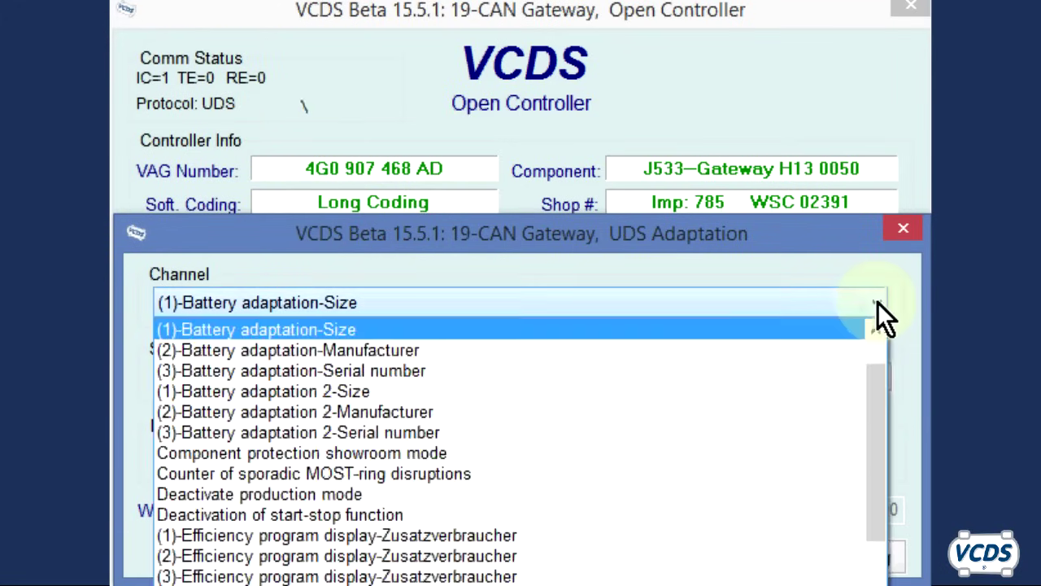
Step: Set the Battery adaptation-Manufacturer channel to JCB, replacing VAO, and confirm
left_click(863, 348)
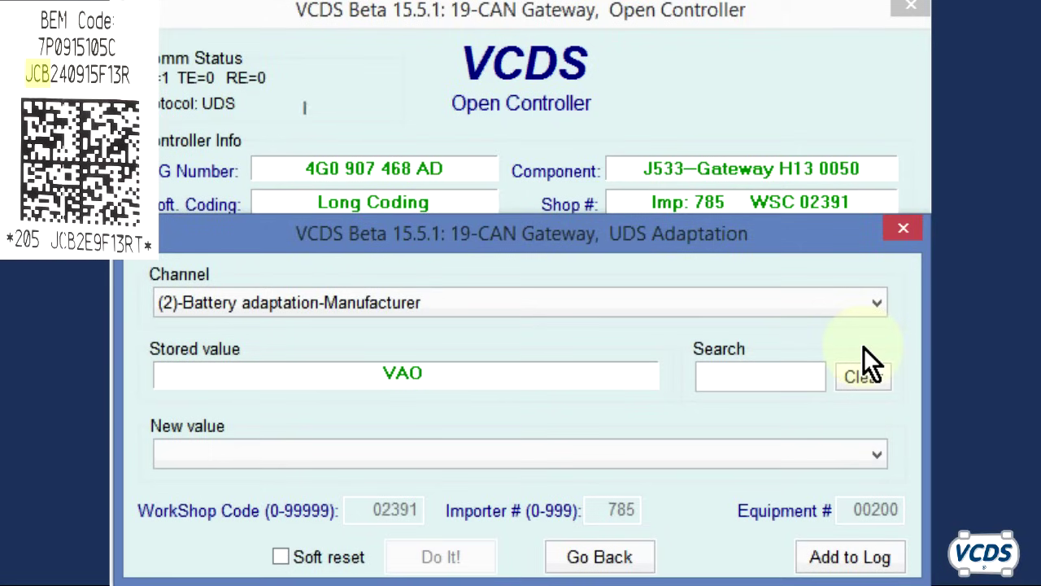
left_click(652, 455)
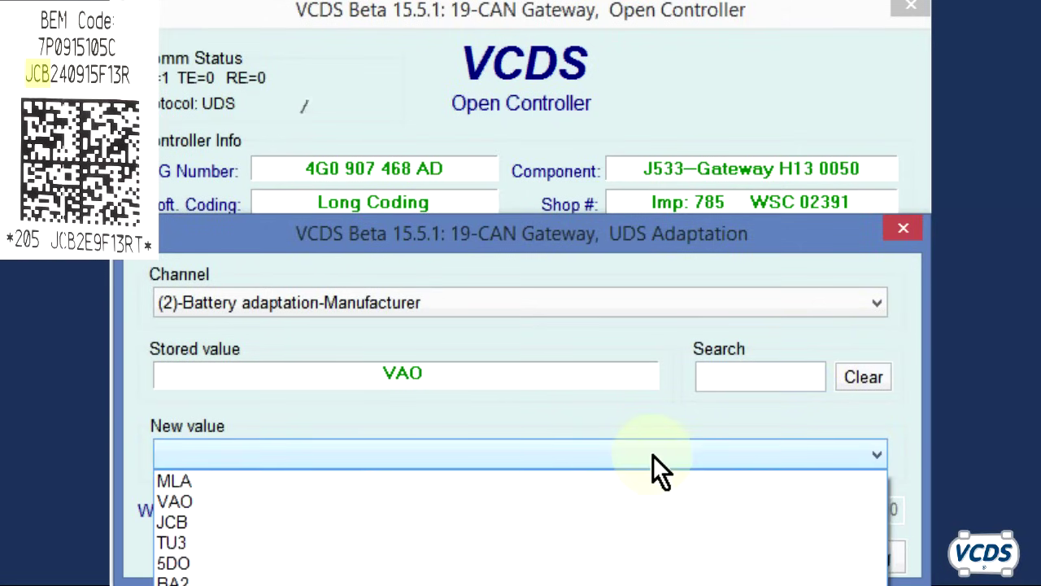
left_click(533, 524)
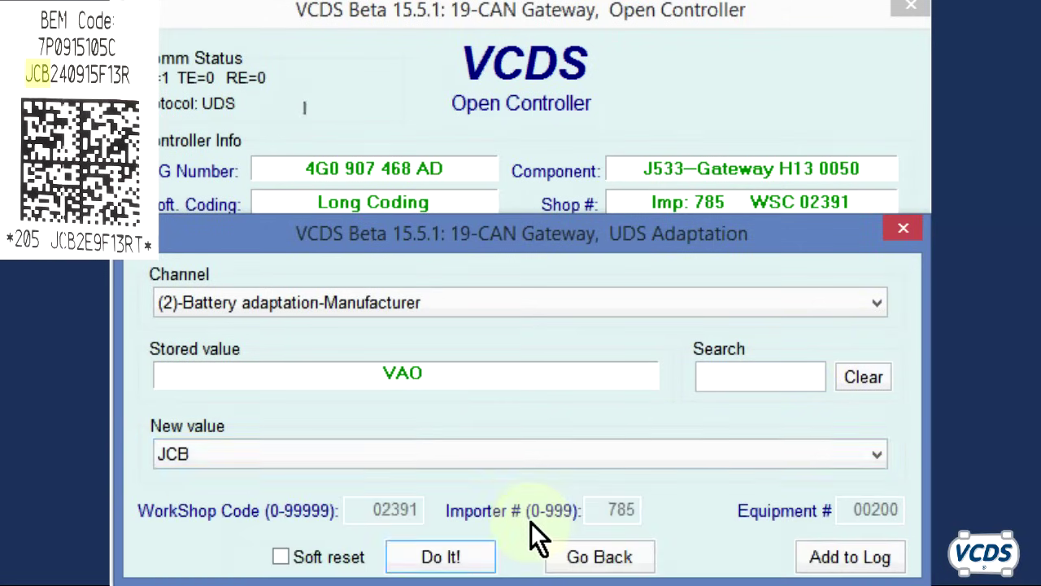
left_click(436, 561)
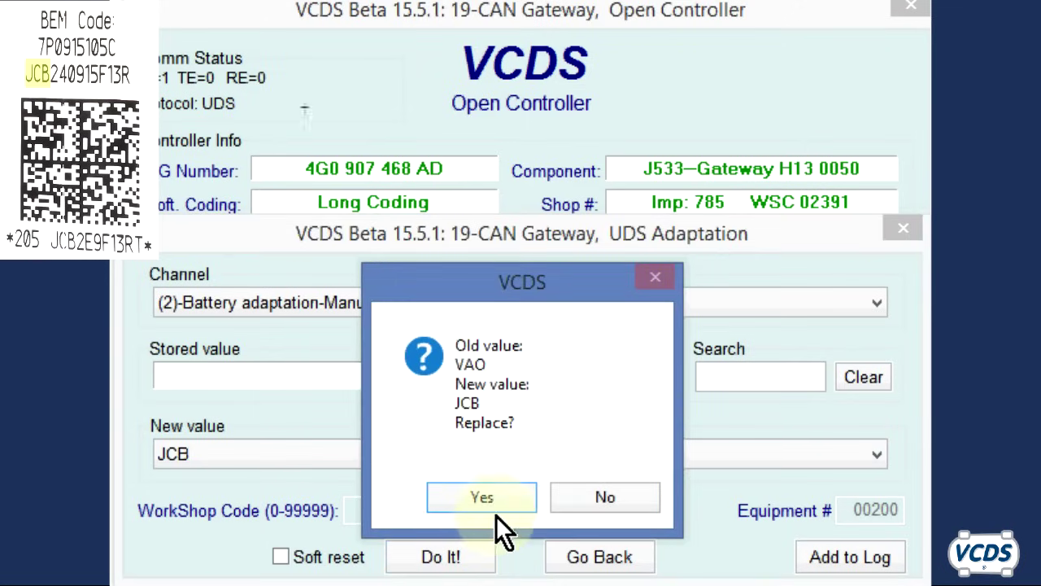
left_click(494, 506)
left_click(583, 460)
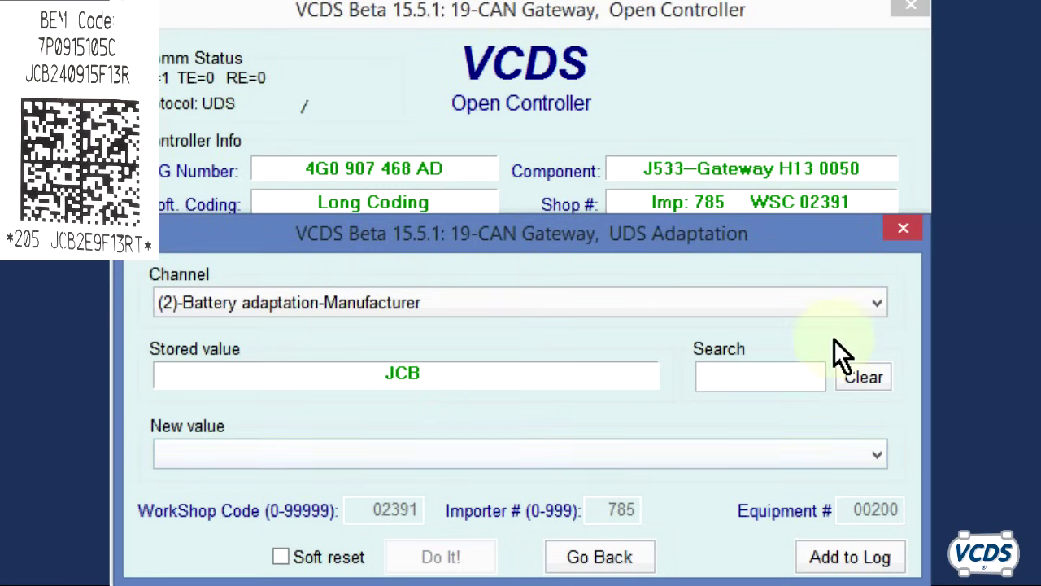
left_click(869, 313)
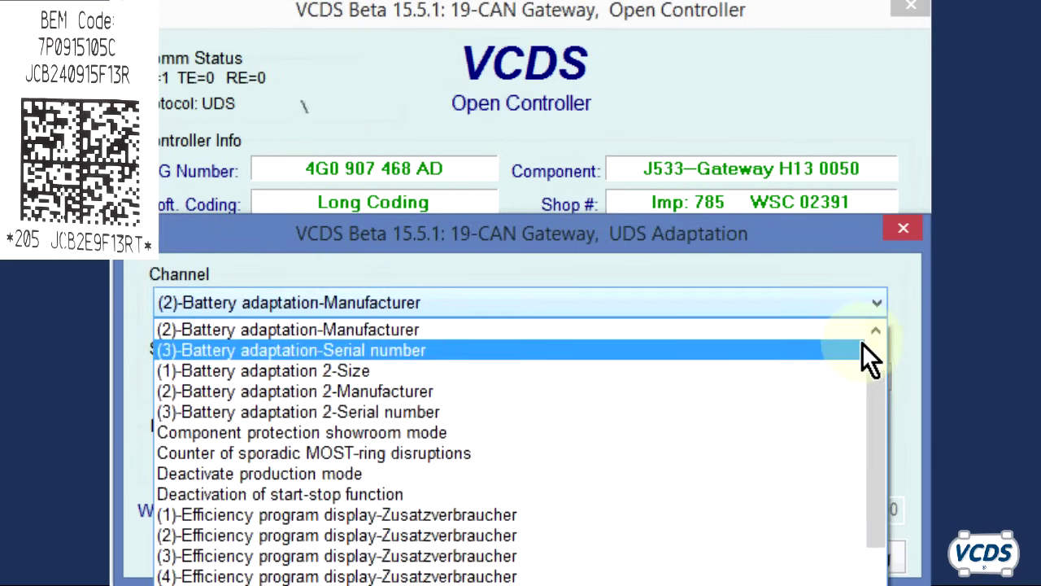
Step: Store battery serial 240915F13R in the Serial number channel, then close the gateway controller
left_click(863, 345)
left_click(530, 448)
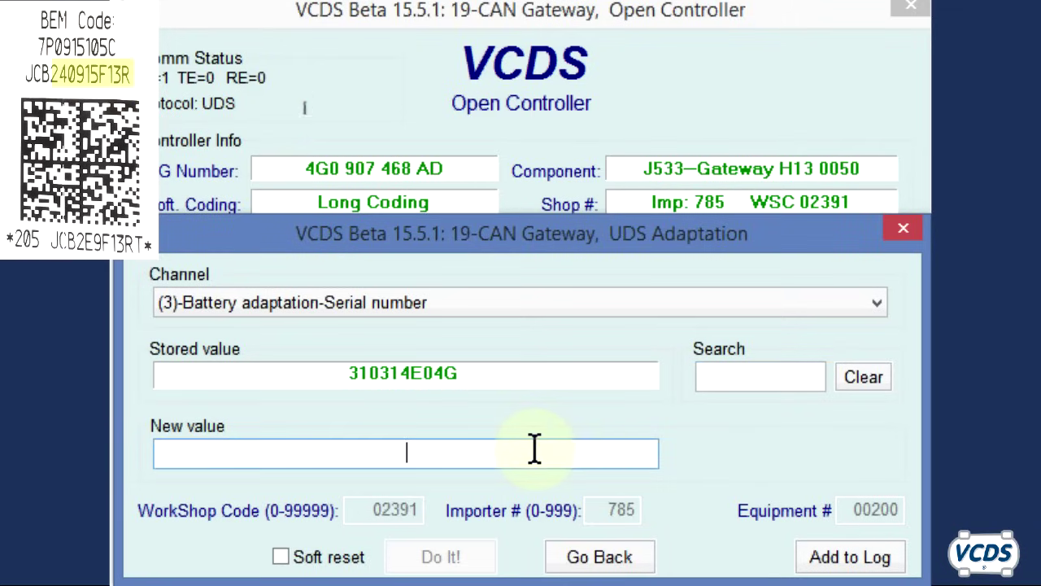
type("24")
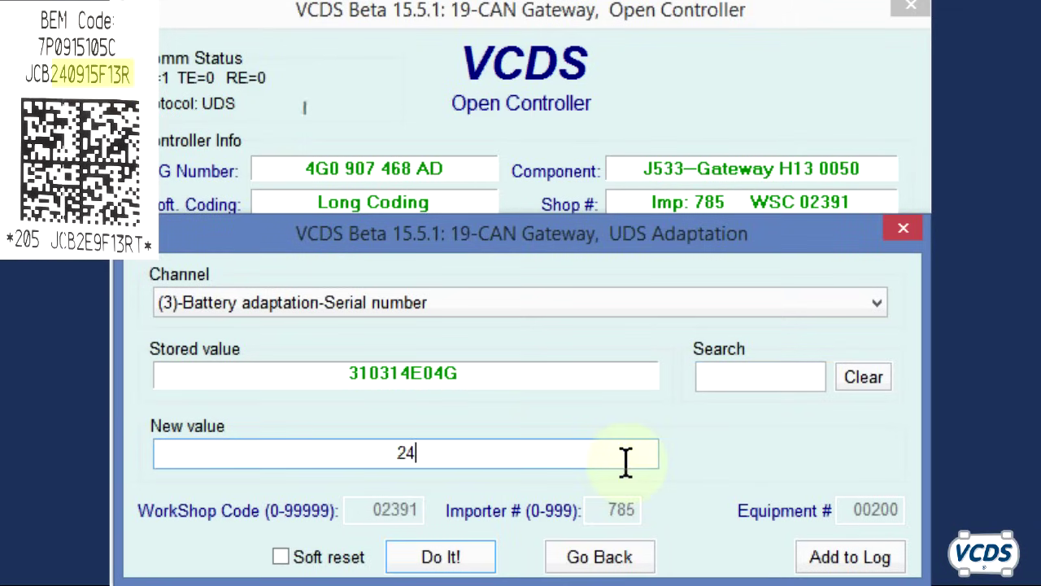
type("0915F13R")
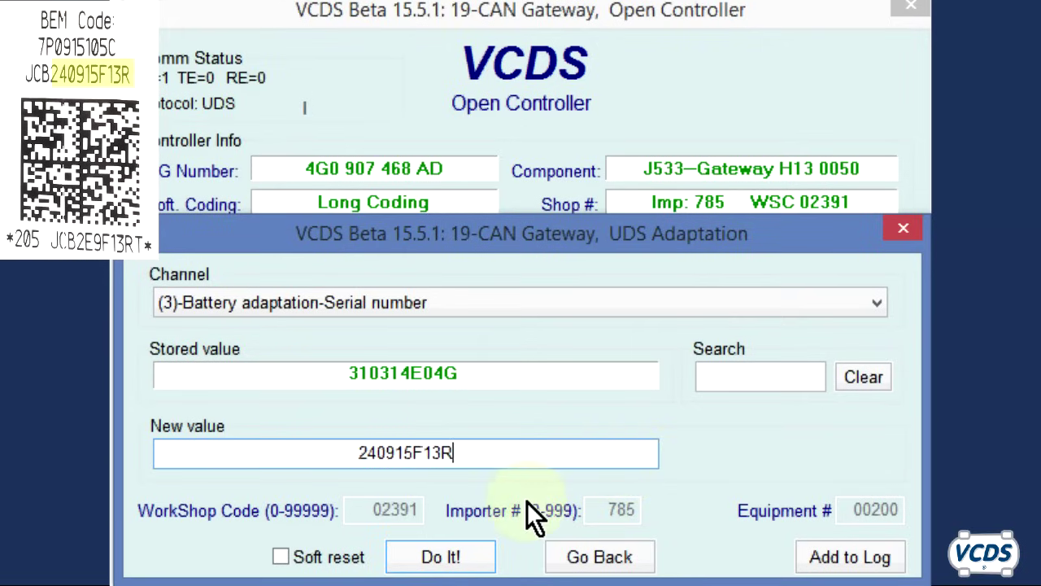
left_click(440, 558)
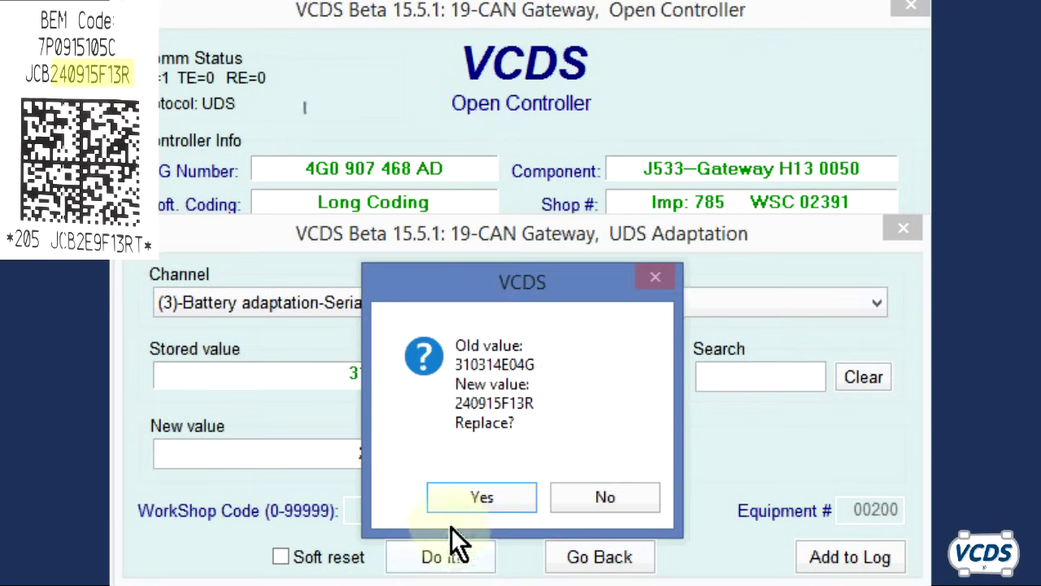
left_click(466, 496)
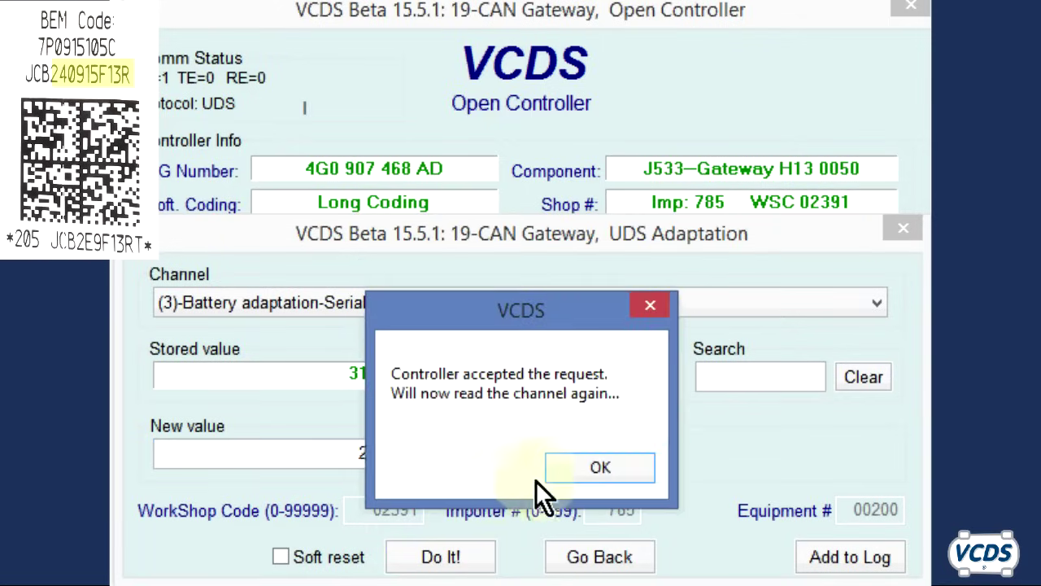
left_click(563, 470)
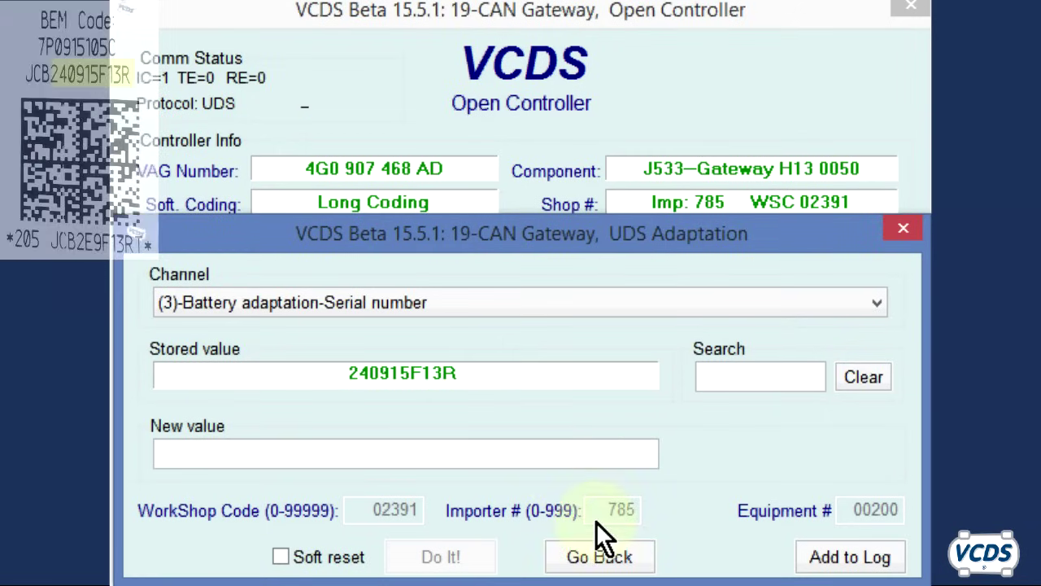
left_click(611, 562)
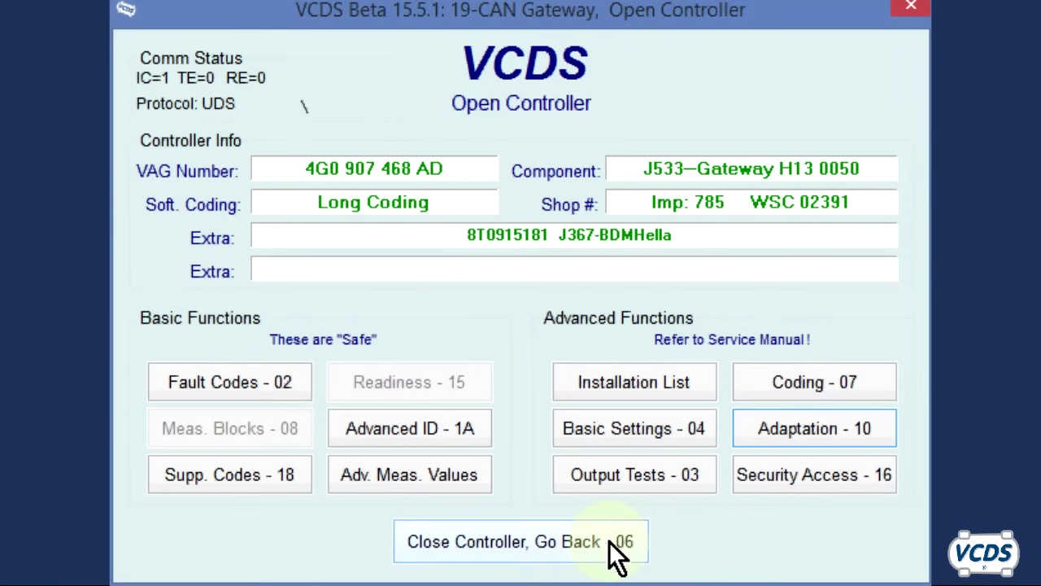
left_click(609, 542)
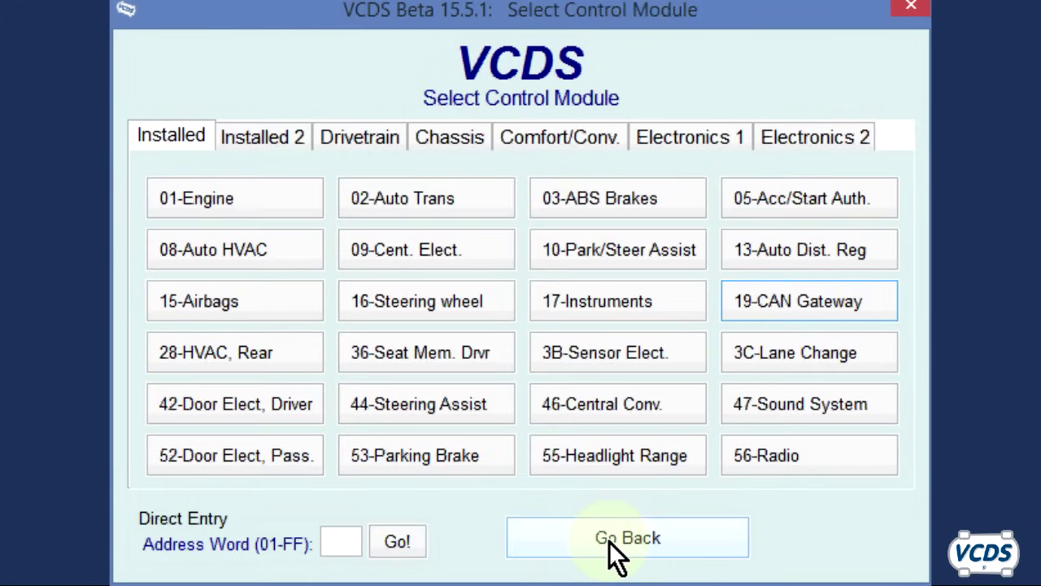